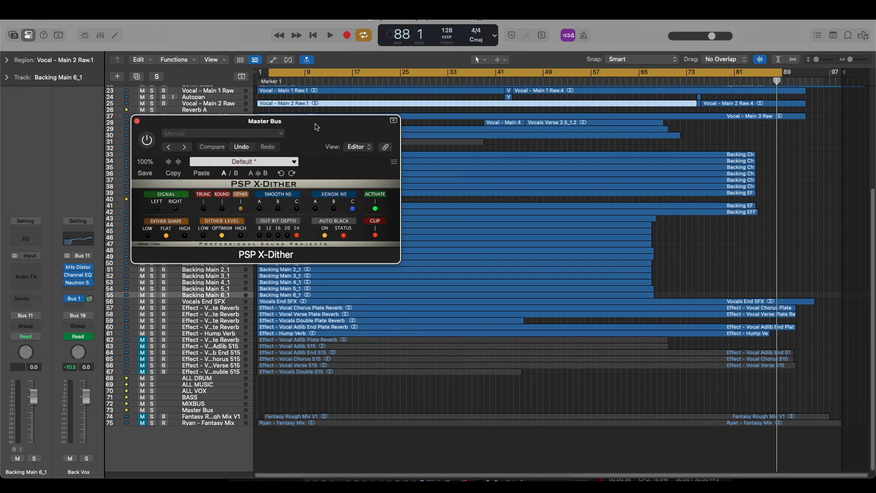
- Switch to Safari and review the PSP X-Dither product page, including its description, trial downloads and purchase option
{"action": "left_click_drag", "start_coordinate": [315, 127], "coordinate": [324, 128]}
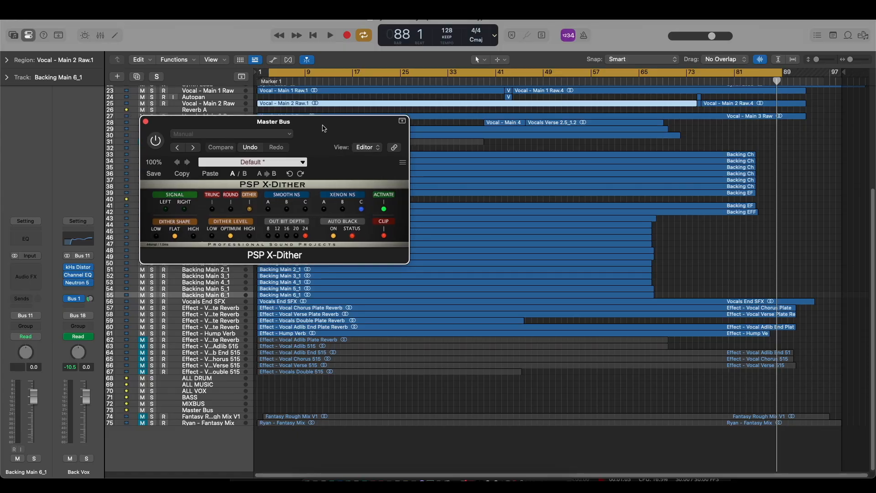
{"action": "left_click", "coordinate": [323, 477]}
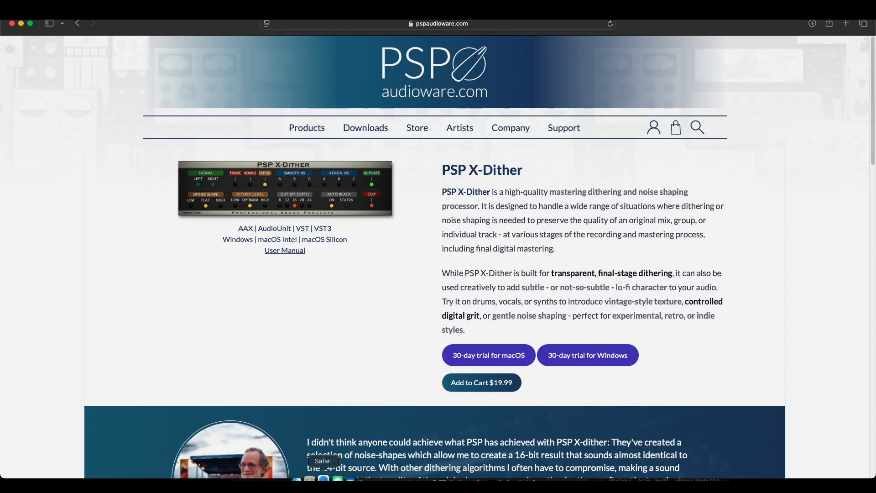
{"action": "scroll", "coordinate": [368, 213], "scroll_direction": "down", "scroll_amount": 3}
{"action": "scroll", "coordinate": [342, 215], "scroll_direction": "up", "scroll_amount": 3}
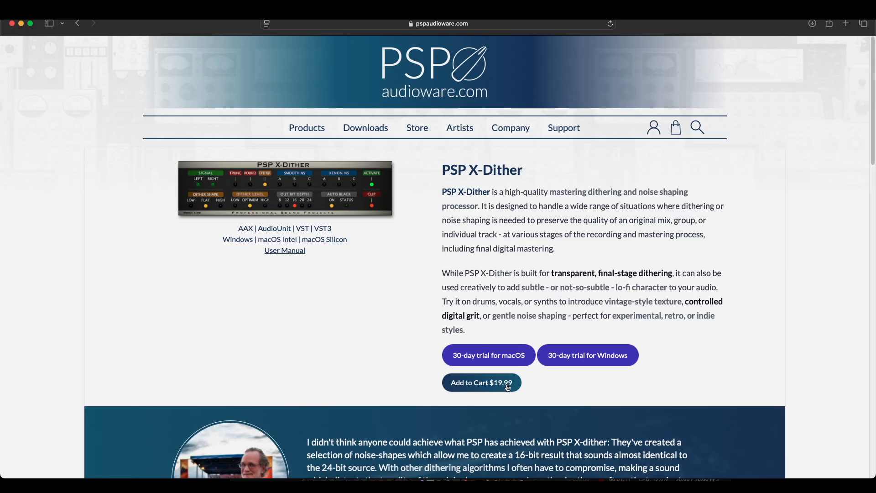
{"action": "scroll", "coordinate": [504, 387], "scroll_direction": "down", "scroll_amount": 1}
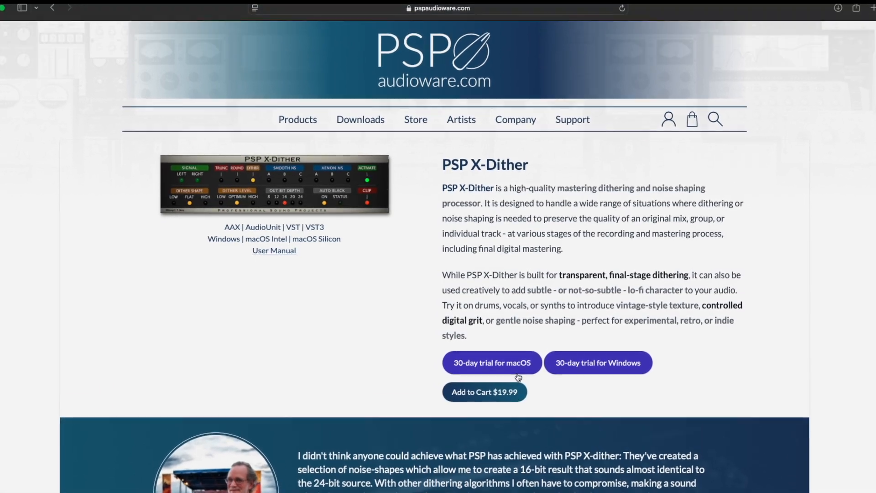
{"action": "scroll", "coordinate": [517, 374], "scroll_direction": "down", "scroll_amount": 8}
{"action": "scroll", "coordinate": [519, 377], "scroll_direction": "down", "scroll_amount": 4}
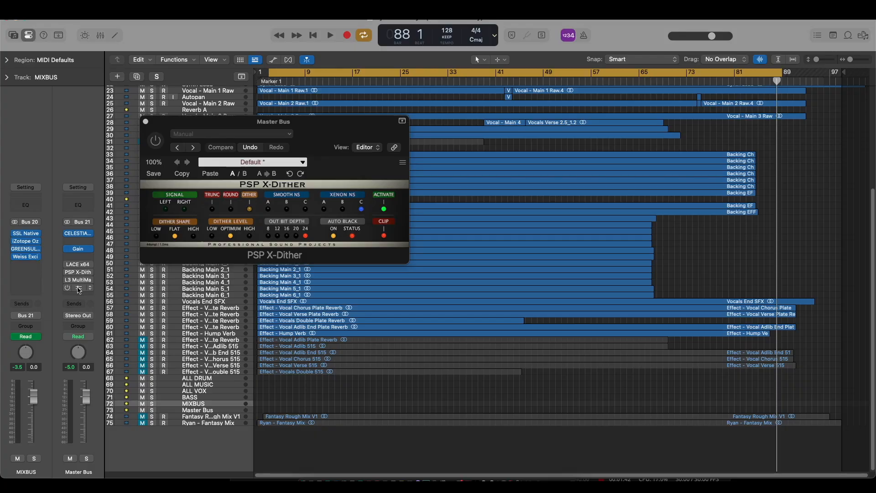
- Open the iZotope Ozone 5 plug-in on the Master Bus and move the PSP X-Dither window clear of its dithering section
{"action": "left_click", "coordinate": [79, 288]}
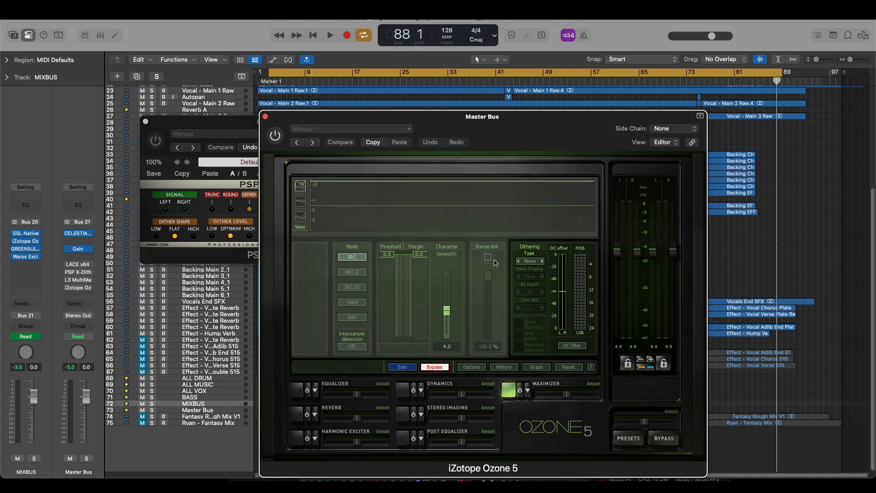
{"action": "left_click_drag", "start_coordinate": [220, 126], "coordinate": [154, 132]}
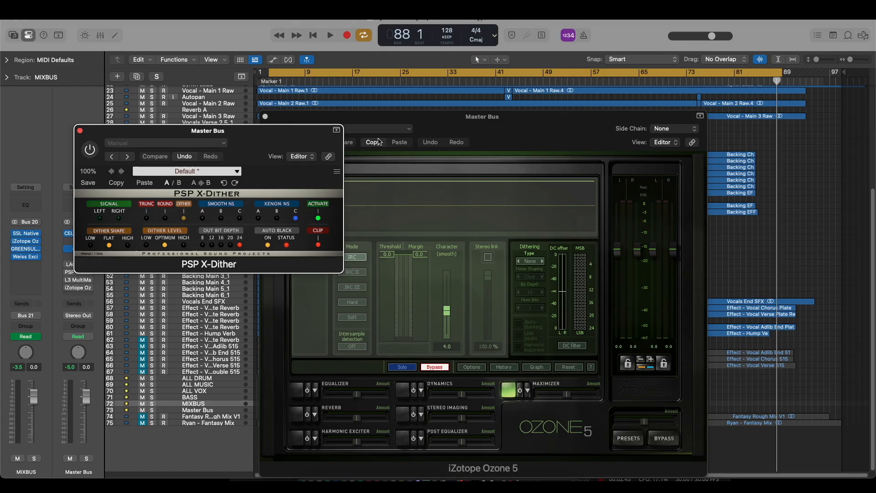
{"action": "left_click_drag", "start_coordinate": [310, 133], "coordinate": [414, 81]}
- Open L3 MultiMaximizer on the Master Bus, inspect its dither and quantize options keeping 24 Bits, and close it
{"action": "left_click", "coordinate": [78, 280]}
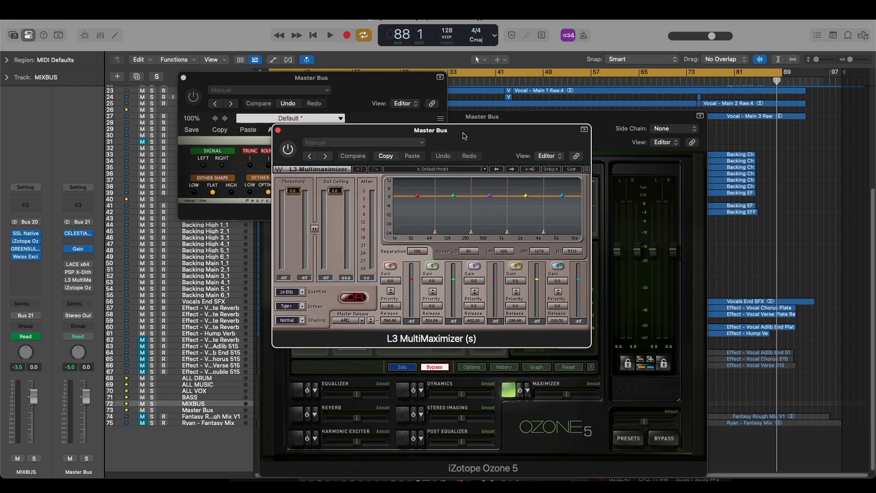
{"action": "left_click_drag", "start_coordinate": [360, 128], "coordinate": [348, 177]}
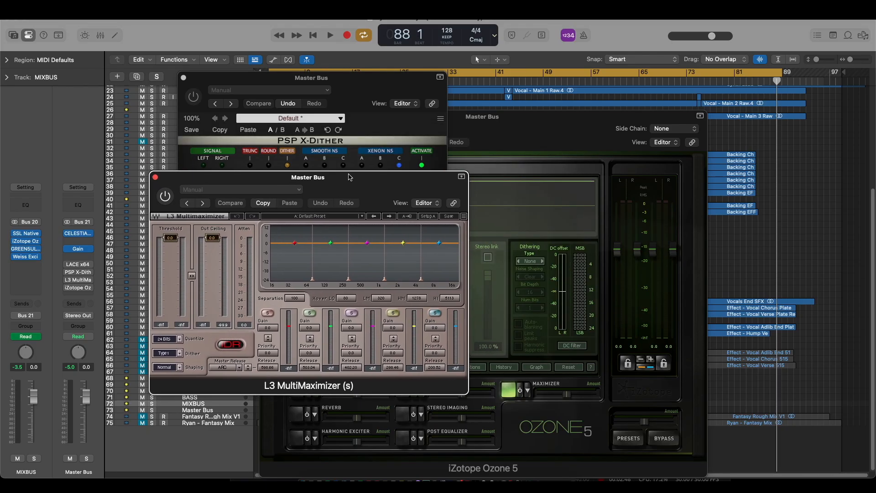
{"action": "left_click", "coordinate": [181, 353]}
{"action": "left_click", "coordinate": [181, 356]}
{"action": "left_click", "coordinate": [180, 339]}
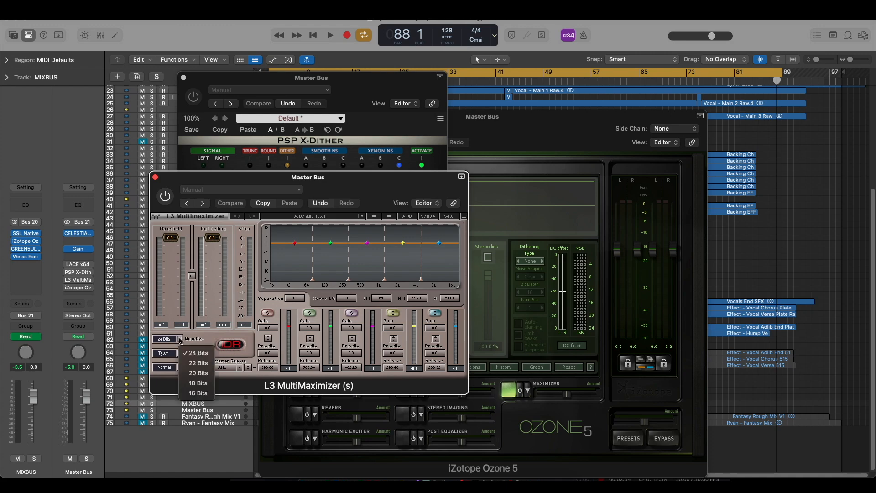
{"action": "left_click", "coordinate": [202, 352]}
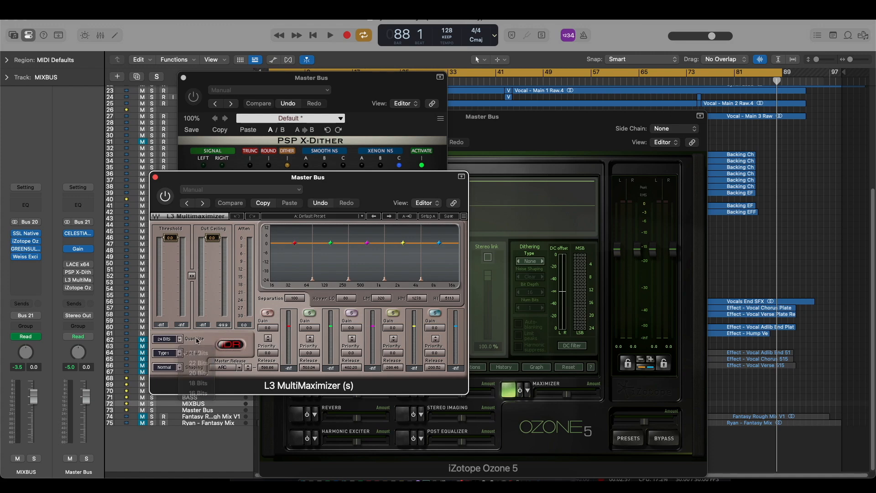
{"action": "left_click", "coordinate": [155, 178]}
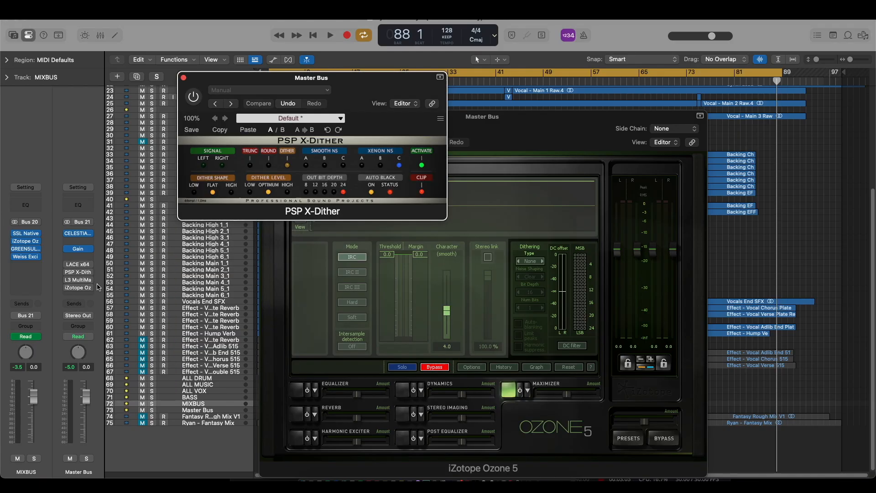
- Open LACE x64 on the Master Bus and inspect its dither types and output bit-depth options
{"action": "left_click", "coordinate": [79, 267]}
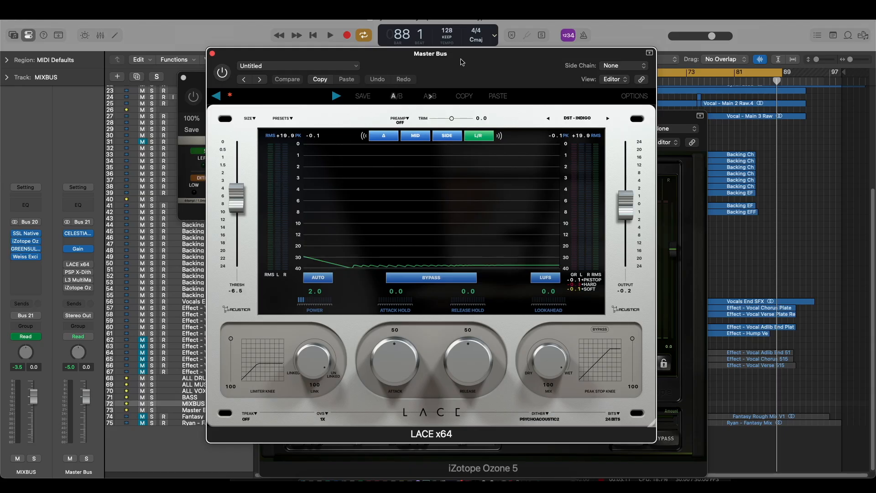
{"action": "left_click_drag", "start_coordinate": [462, 62], "coordinate": [414, 72]}
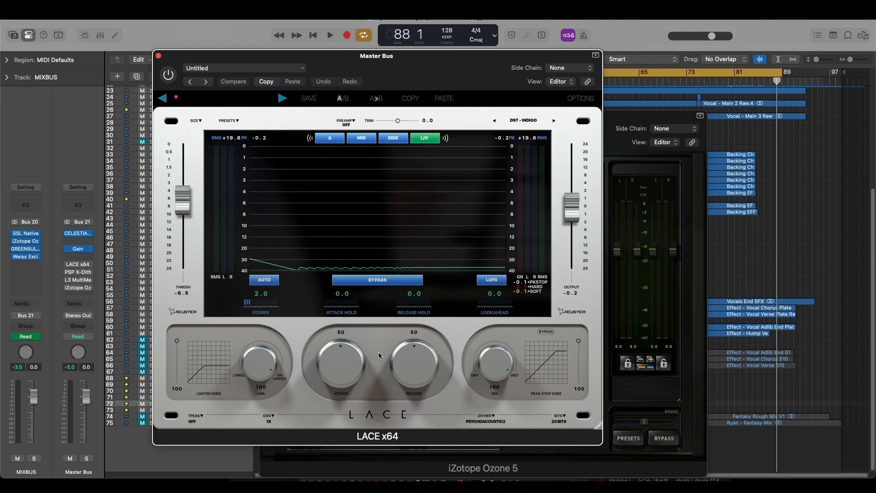
{"action": "left_click", "coordinate": [493, 418]}
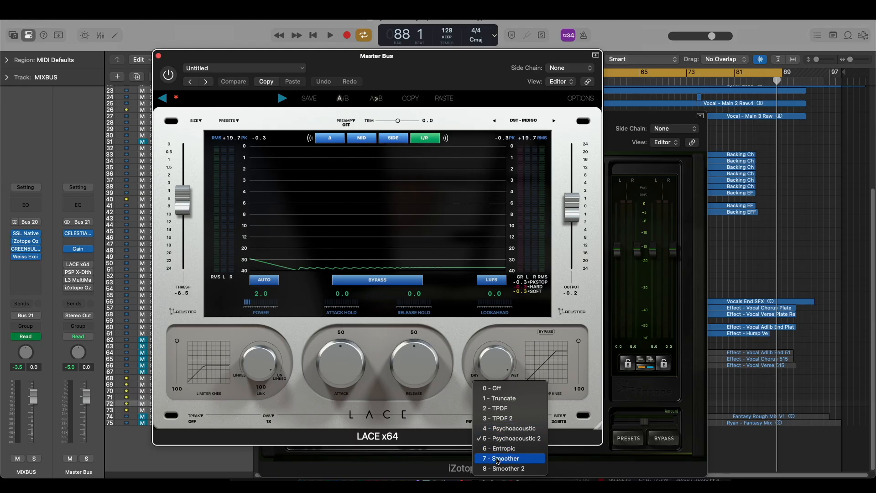
{"action": "left_click", "coordinate": [460, 420]}
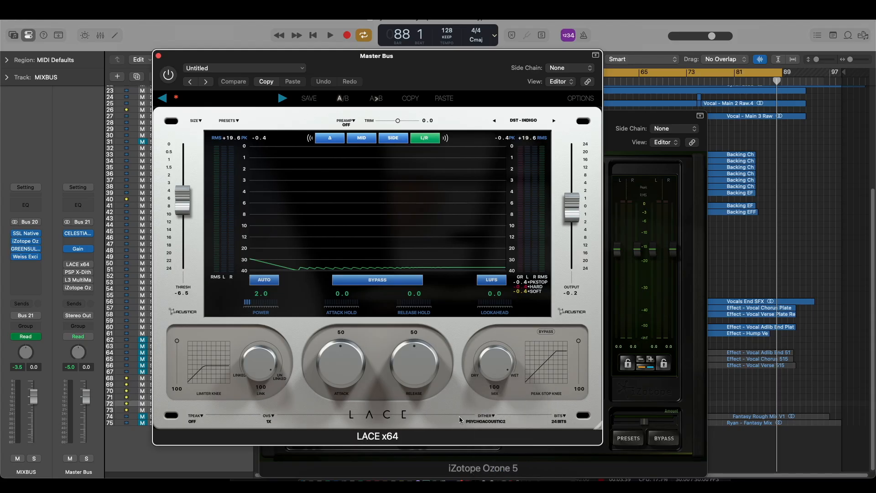
{"action": "left_click", "coordinate": [562, 417]}
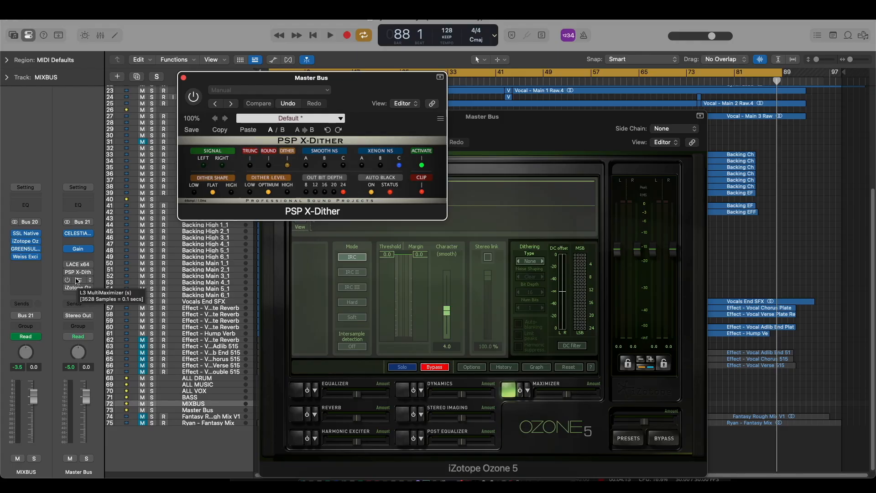
- Turn off dithering in LACE x64 on the Master Bus, then enable the limiter and close its window
{"action": "left_click", "coordinate": [79, 265]}
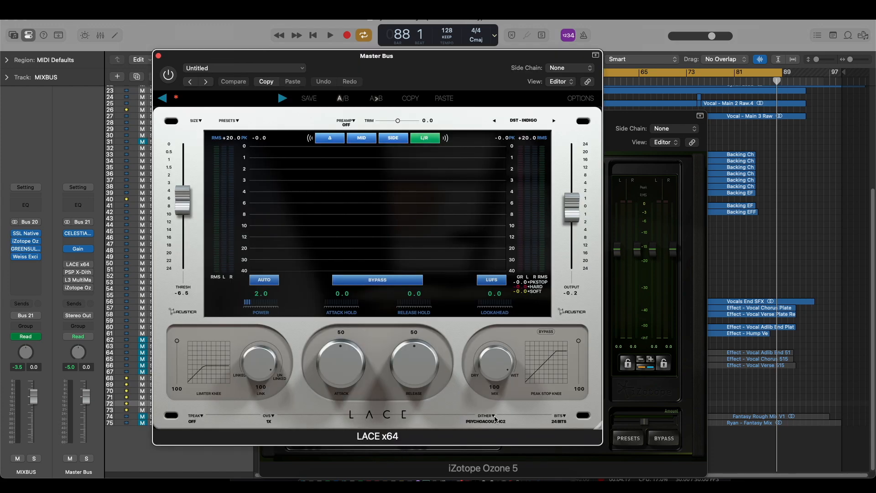
{"action": "left_click", "coordinate": [496, 418]}
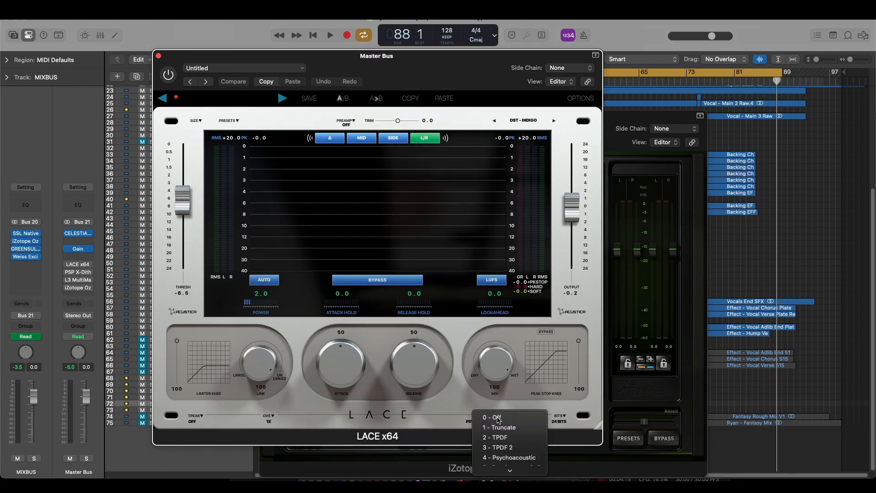
{"action": "left_click", "coordinate": [498, 419]}
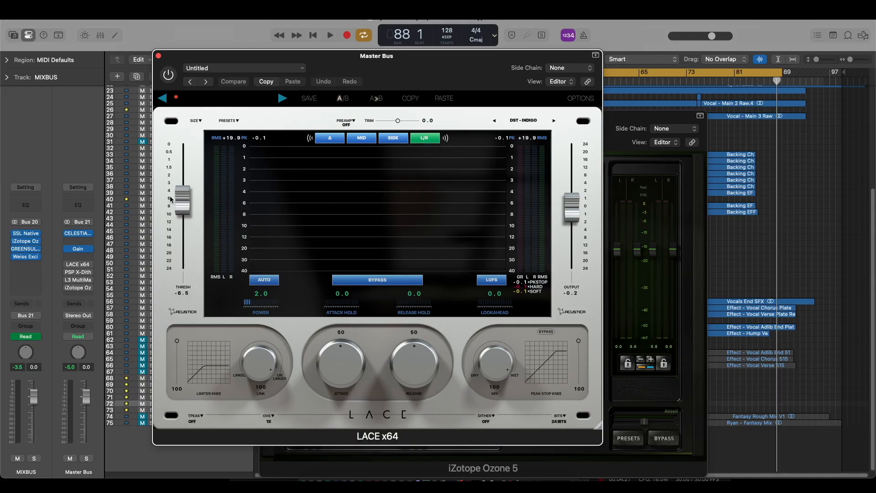
{"action": "left_click", "coordinate": [167, 77]}
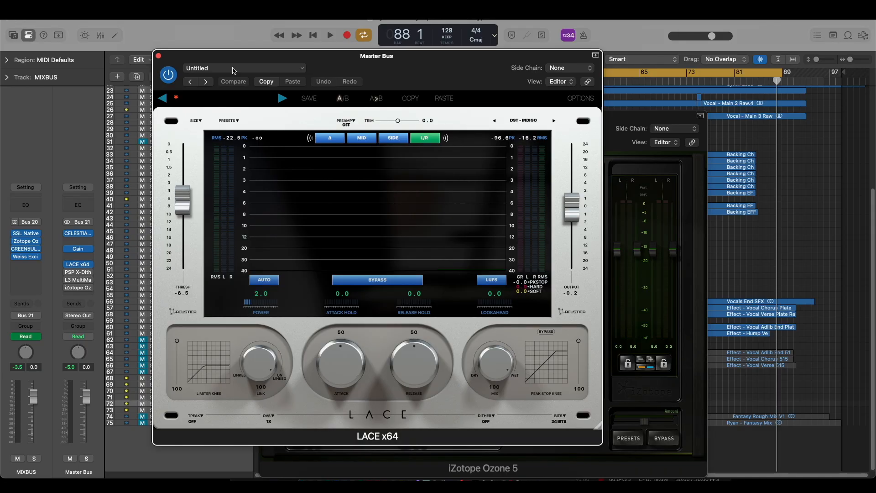
{"action": "left_click", "coordinate": [159, 56]}
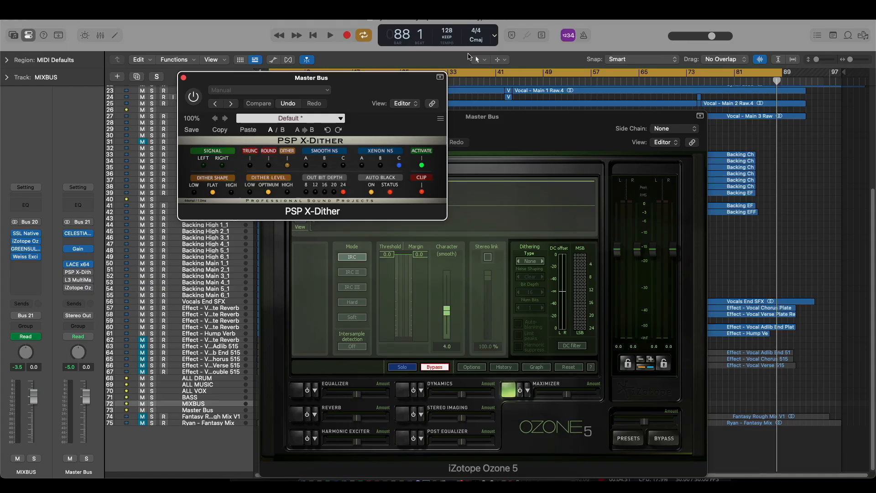
{"action": "left_click", "coordinate": [471, 117]}
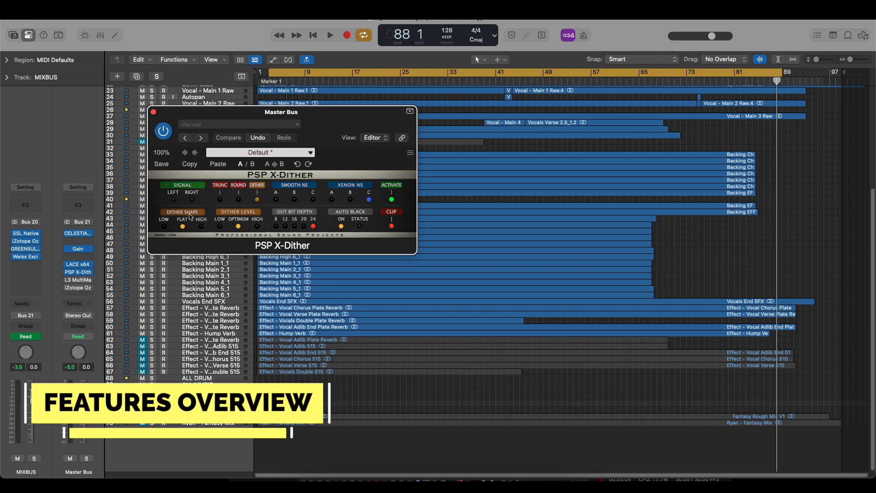
- Try the Low, Flat and High dither shapes and the High, Low and Optimum dither levels in PSP X-Dither
{"action": "left_click", "coordinate": [164, 227]}
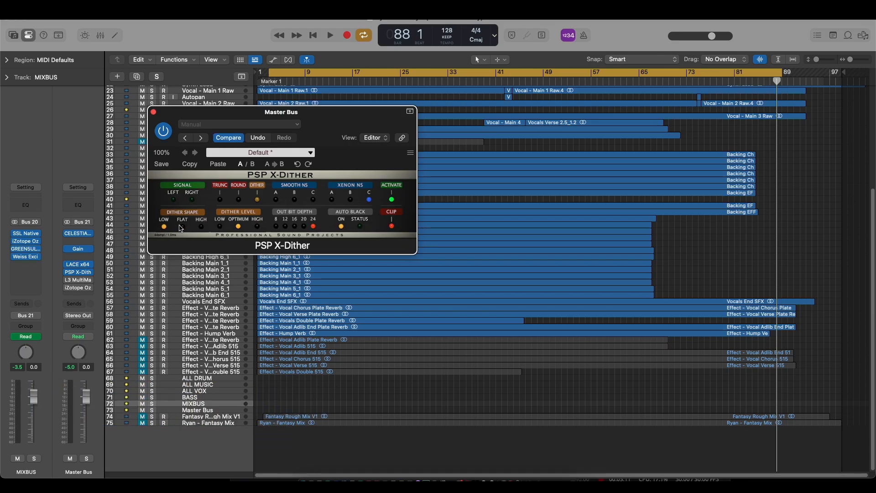
{"action": "left_click", "coordinate": [182, 227]}
{"action": "left_click", "coordinate": [201, 227]}
{"action": "left_click", "coordinate": [256, 226]}
{"action": "left_click", "coordinate": [218, 227]}
{"action": "left_click", "coordinate": [238, 226]}
- Step PSP X-Dither's processing mode through Round and Dither, finishing on Smooth NS A
{"action": "left_click", "coordinate": [239, 200]}
{"action": "left_click", "coordinate": [258, 200]}
{"action": "left_click", "coordinate": [279, 199]}
- Enlarge the PSP X-Dither interface to 125% and then 150%, repositioning its window over the arrangement
{"action": "left_click_drag", "start_coordinate": [342, 114], "coordinate": [344, 106]}
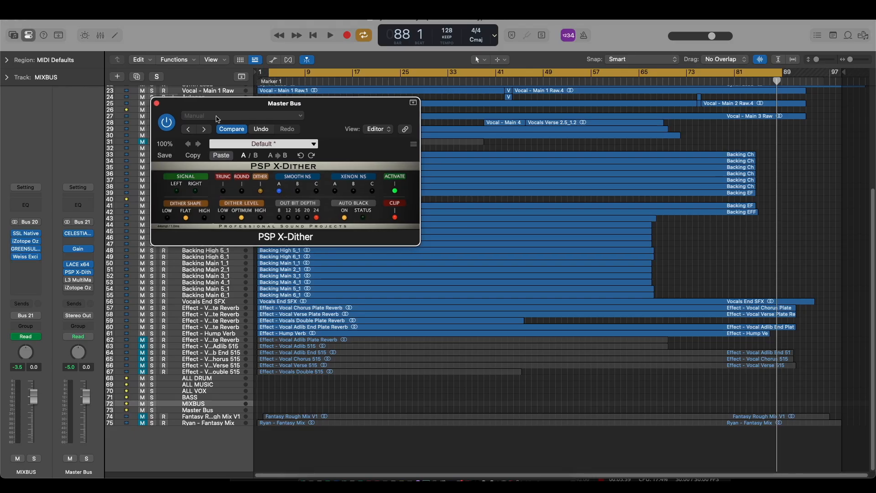
{"action": "left_click", "coordinate": [168, 143]}
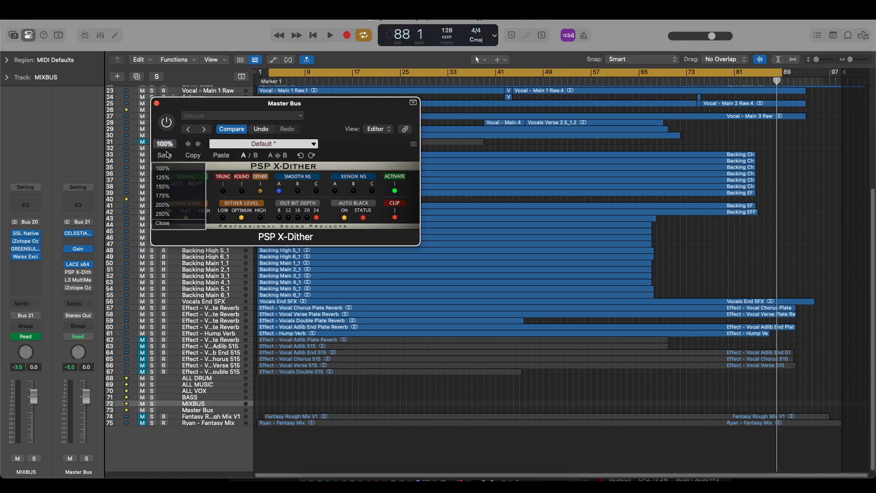
{"action": "left_click", "coordinate": [166, 179]}
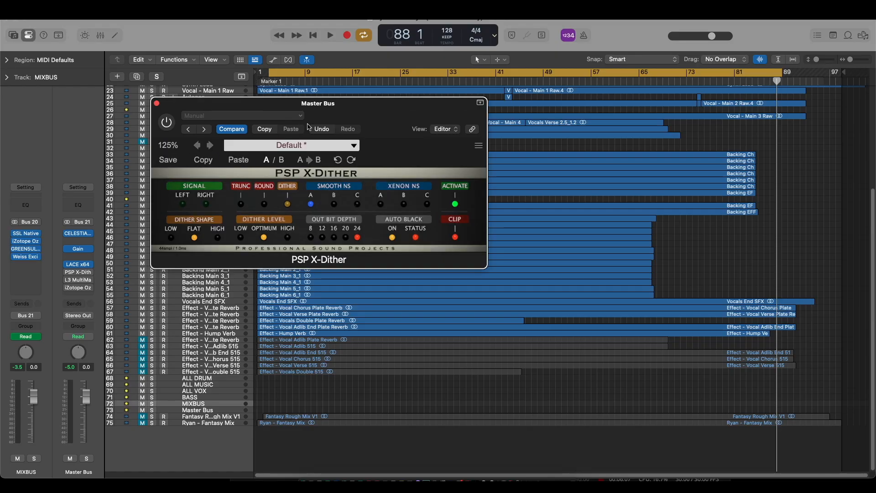
{"action": "left_click_drag", "start_coordinate": [329, 110], "coordinate": [292, 136]}
{"action": "left_click", "coordinate": [136, 173]}
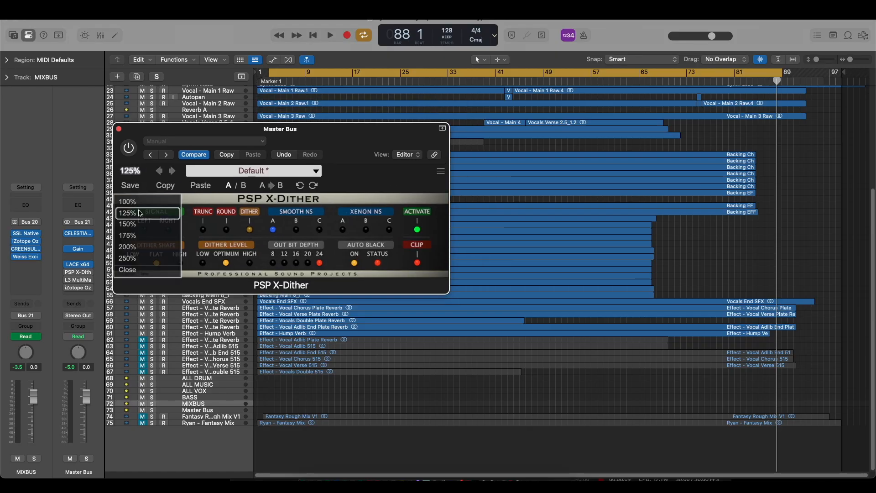
{"action": "left_click", "coordinate": [137, 225]}
{"action": "left_click_drag", "start_coordinate": [346, 143], "coordinate": [331, 171]}
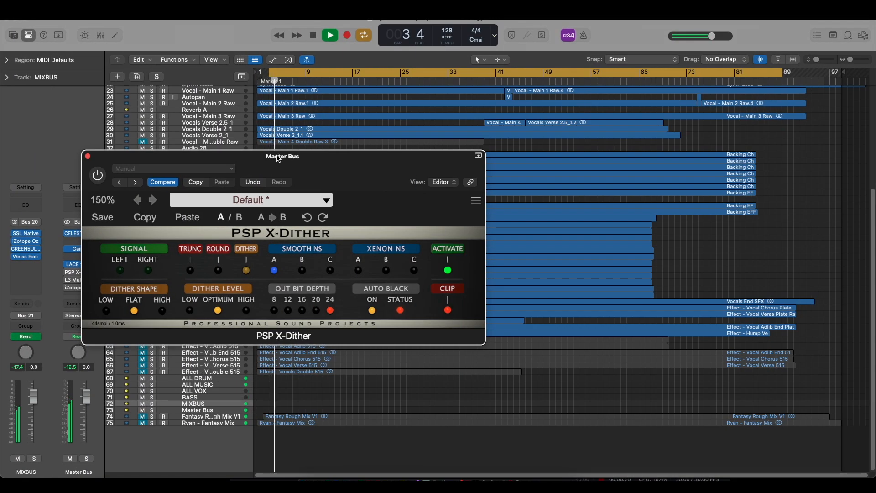
{"action": "left_click_drag", "start_coordinate": [299, 171], "coordinate": [364, 173]}
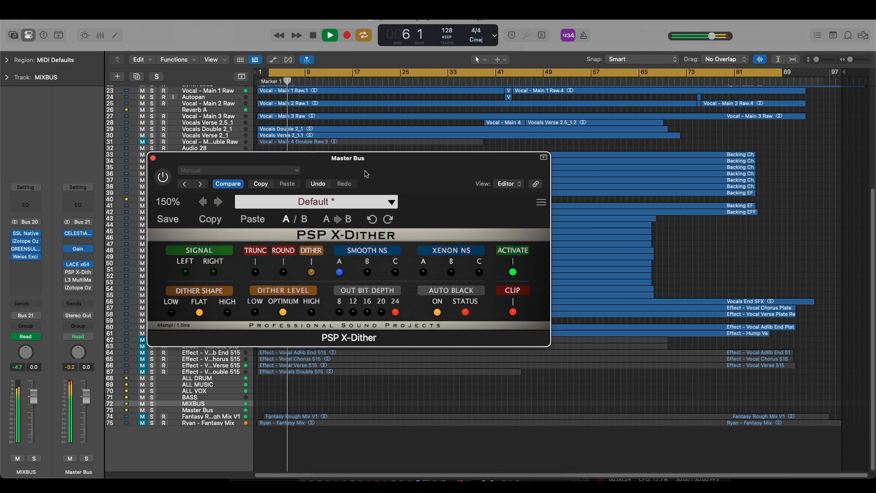
- Enable PSP X-Dither during playback and audition the High dither level before returning to Optimum
{"action": "left_click", "coordinate": [164, 178]}
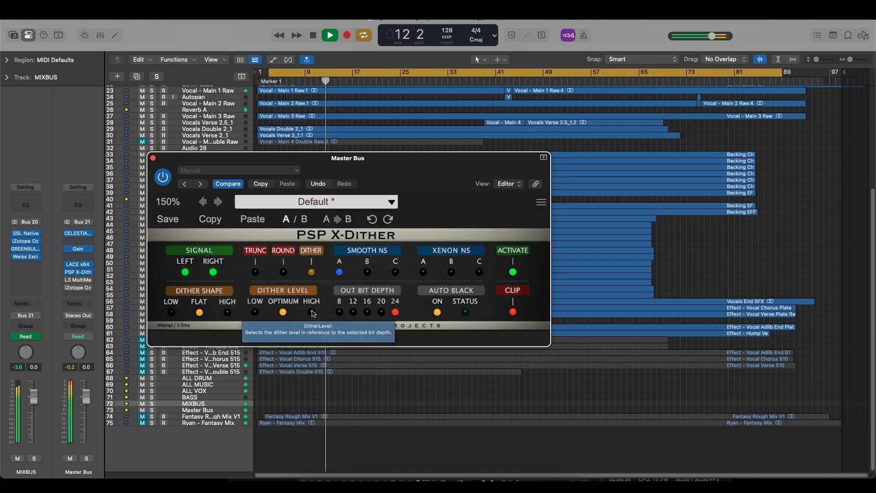
{"action": "left_click", "coordinate": [312, 312]}
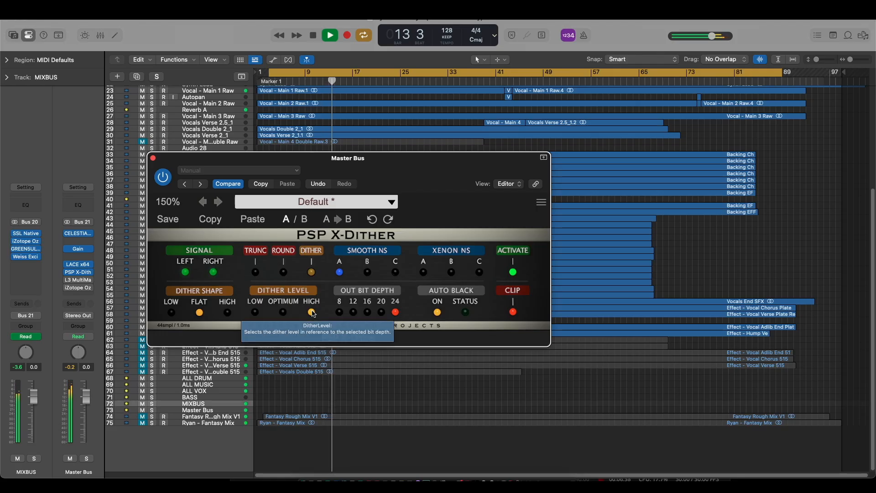
{"action": "left_click", "coordinate": [284, 312]}
- Audition PSP X-Dither's Smooth NS modes B, C and A while the song plays
{"action": "left_click", "coordinate": [367, 276]}
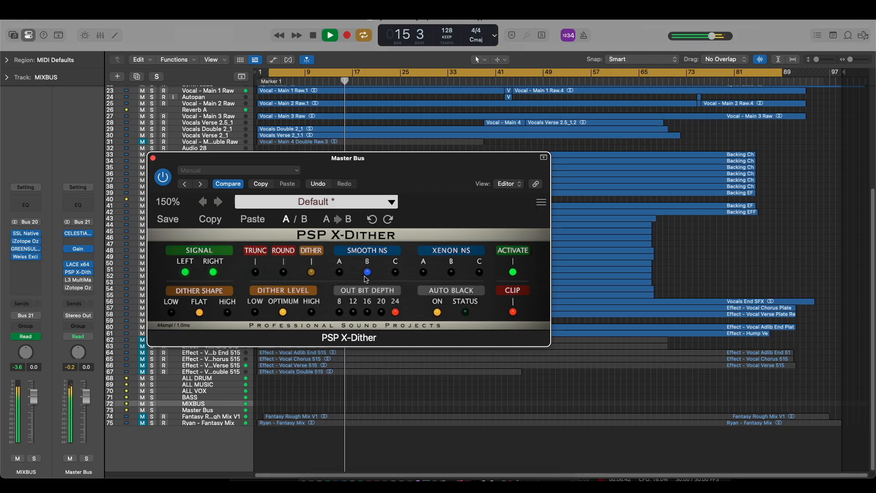
{"action": "left_click", "coordinate": [395, 273]}
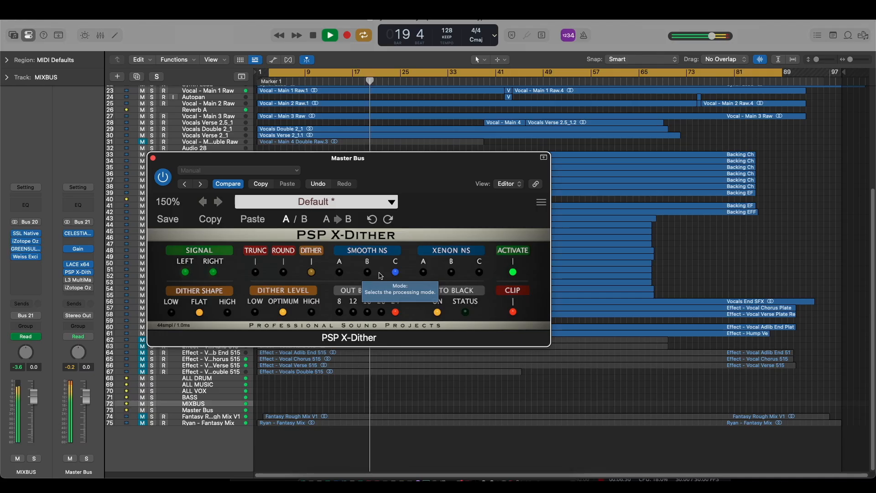
{"action": "left_click", "coordinate": [340, 273]}
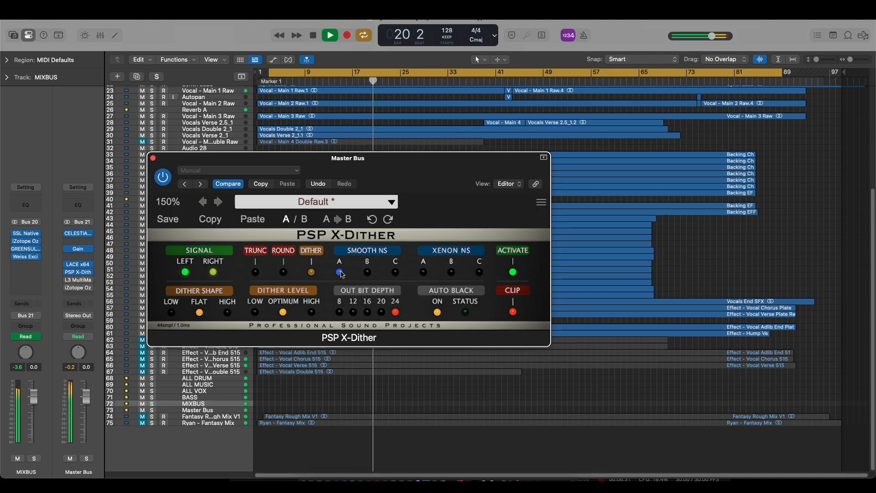
- Audition PSP X-Dither's Xenon NS modes A, B and C while the song plays
{"action": "left_click", "coordinate": [427, 275]}
{"action": "left_click", "coordinate": [450, 272]}
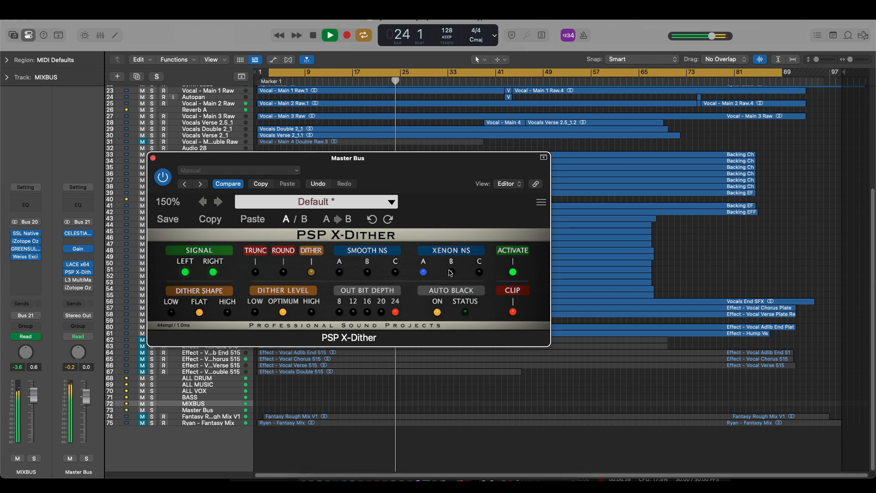
{"action": "left_click", "coordinate": [479, 273]}
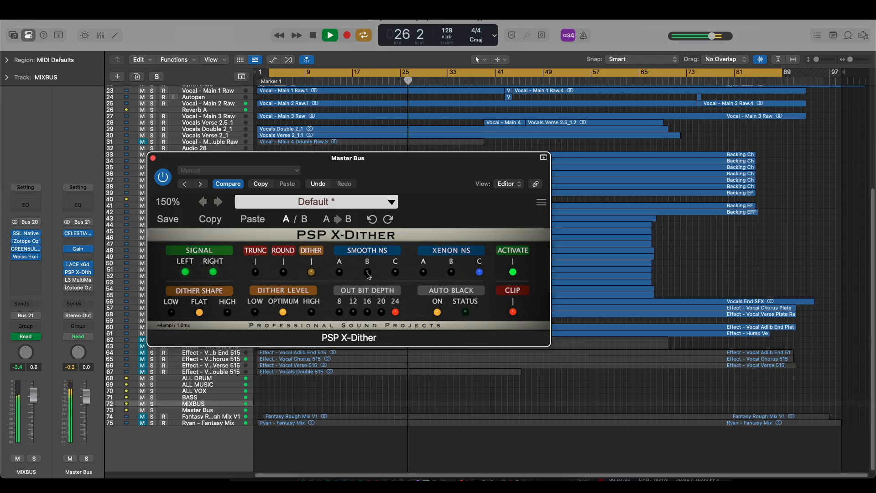
- Audition the Smooth NS modes B and C, then bypass PSP X-Dither and stop playback
{"action": "left_click", "coordinate": [367, 273]}
{"action": "left_click", "coordinate": [395, 273]}
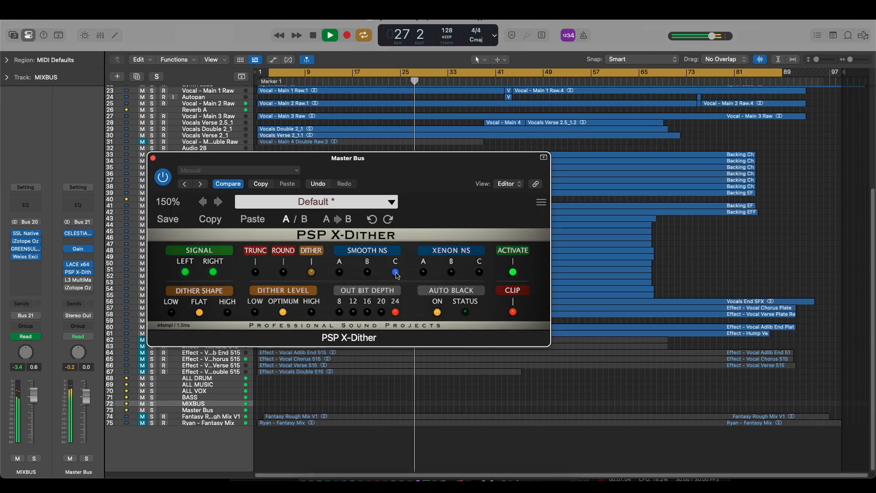
{"action": "left_click", "coordinate": [163, 178]}
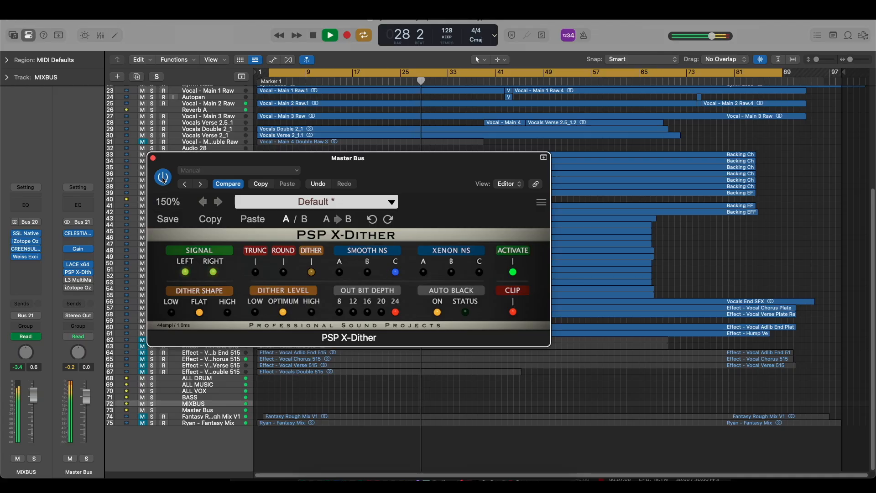
{"action": "key", "text": "space"}
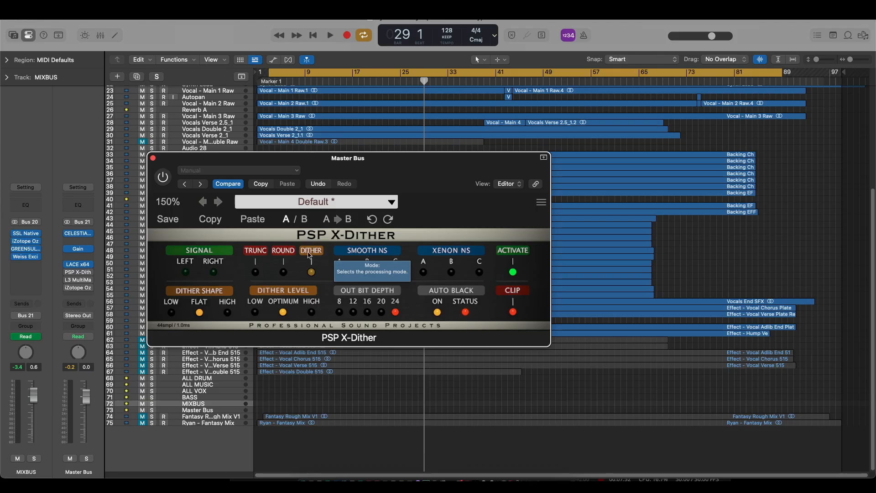
- Inspect the LACE x64 limiter on the Master Bus, close it and reposition the PSP X-Dither window
{"action": "left_click_drag", "start_coordinate": [336, 166], "coordinate": [364, 188]}
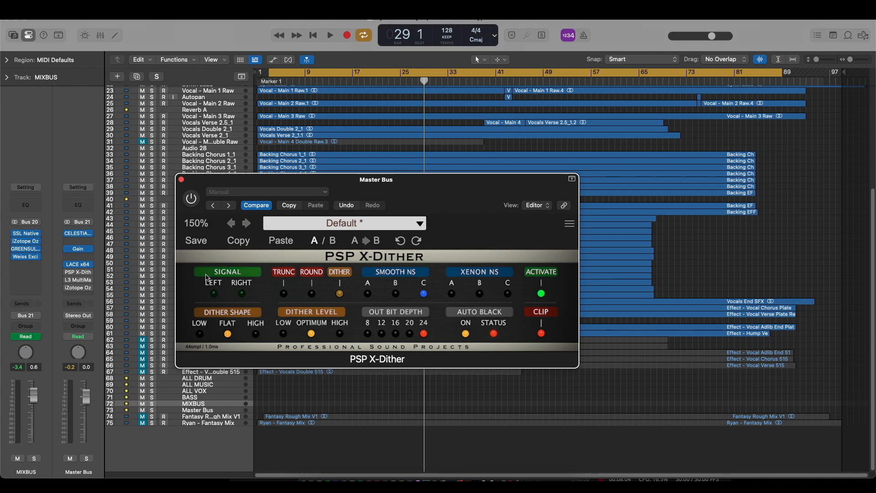
{"action": "left_click", "coordinate": [79, 266]}
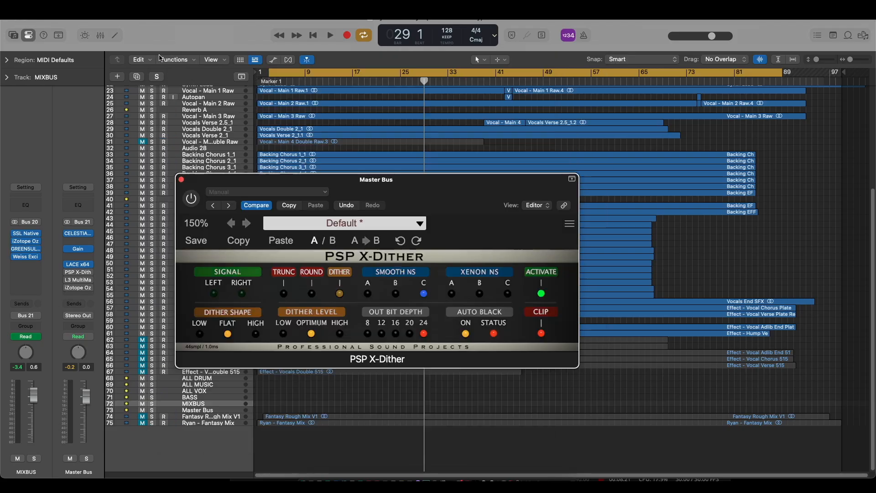
{"action": "left_click", "coordinate": [159, 55]}
{"action": "left_click_drag", "start_coordinate": [466, 203], "coordinate": [410, 187]}
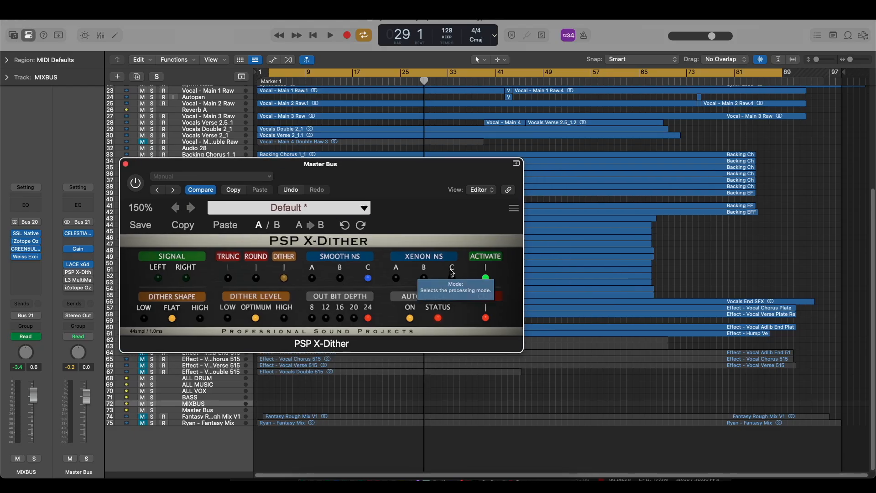
- Re-enable PSP X-Dither and step backwards through Xenon NS C, B, A and Smooth NS C, B, finishing on Smooth NS A
{"action": "left_click", "coordinate": [136, 183]}
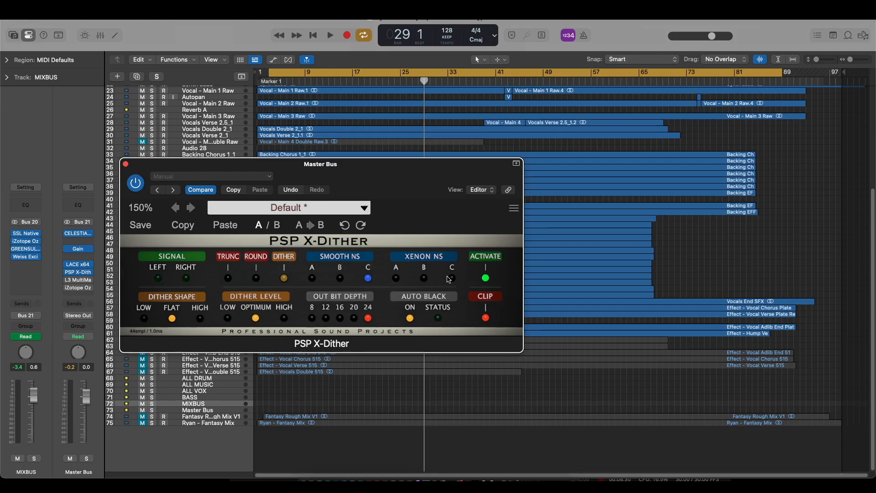
{"action": "left_click", "coordinate": [450, 278]}
{"action": "left_click", "coordinate": [425, 279]}
{"action": "left_click", "coordinate": [396, 278]}
{"action": "left_click", "coordinate": [368, 279]}
{"action": "left_click", "coordinate": [340, 278]}
{"action": "left_click", "coordinate": [313, 278]}
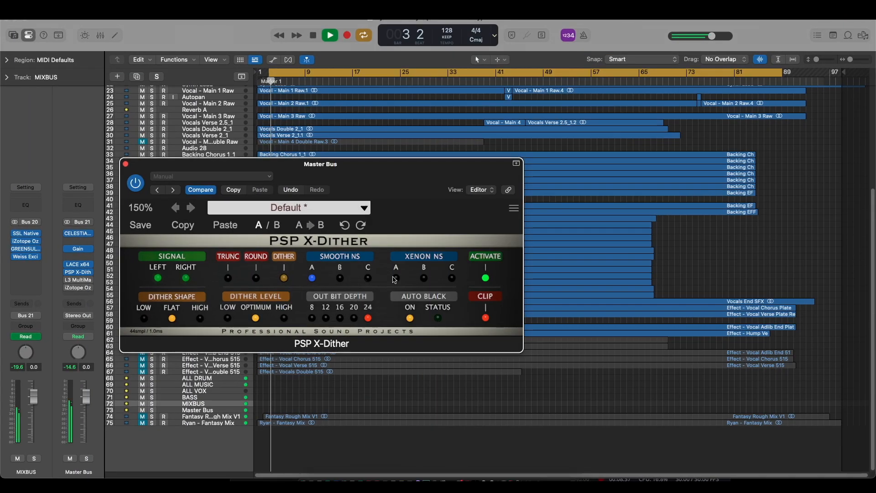
- Audition Xenon NS A, B and C followed by Smooth NS B, C and A during playback, stopping the song at the end
{"action": "left_click", "coordinate": [395, 279]}
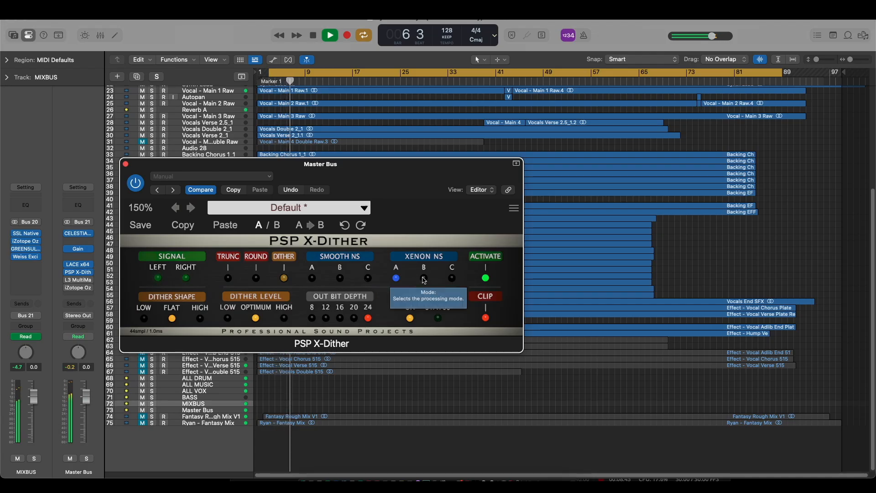
{"action": "left_click", "coordinate": [424, 278]}
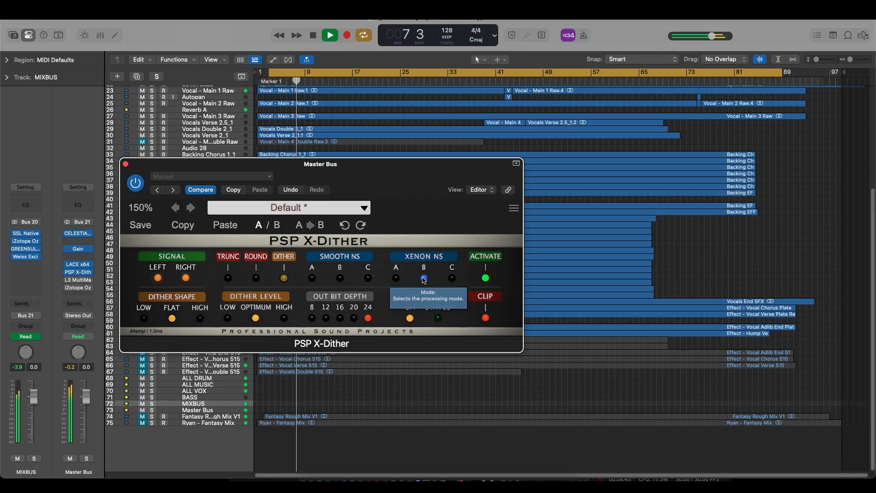
{"action": "left_click", "coordinate": [452, 278]}
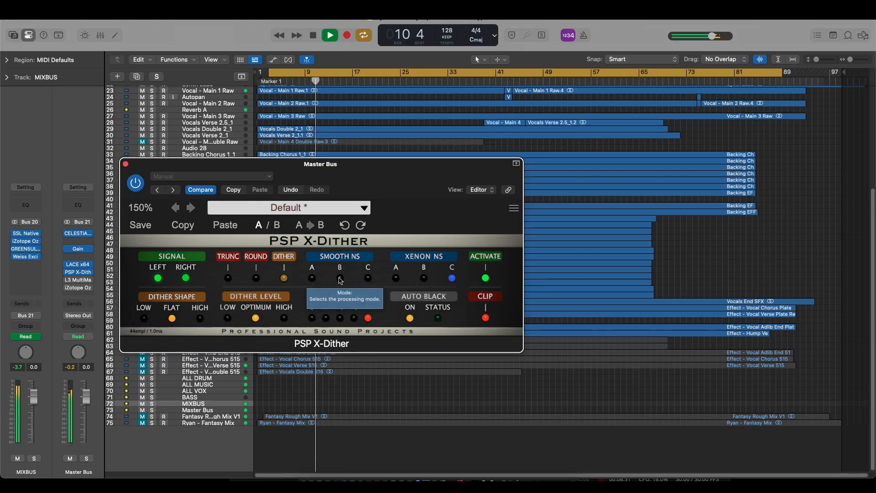
{"action": "left_click", "coordinate": [340, 279]}
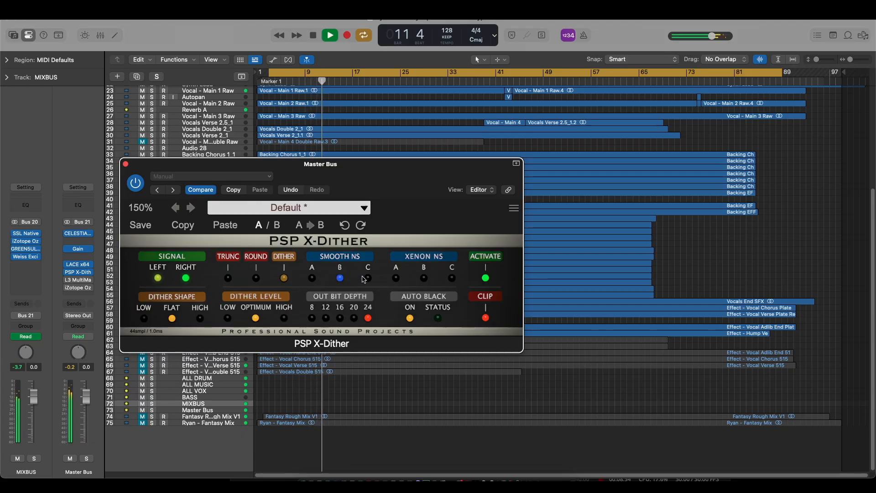
{"action": "left_click", "coordinate": [369, 278]}
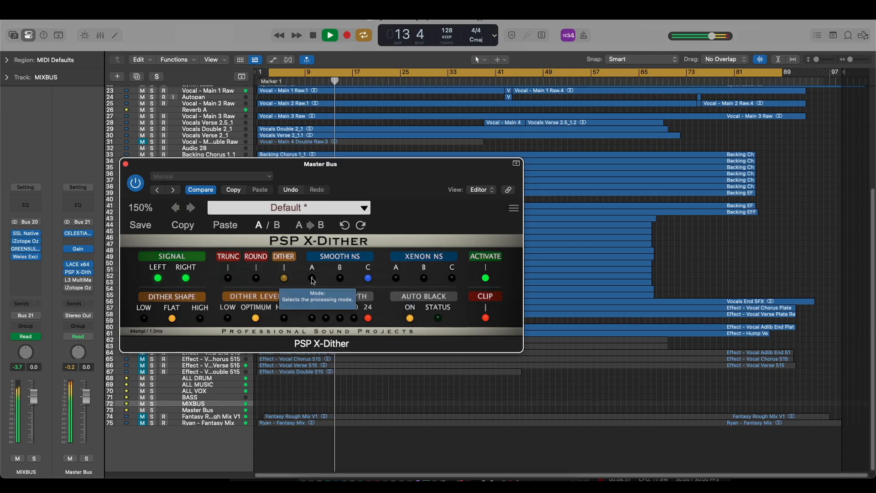
{"action": "left_click", "coordinate": [312, 278]}
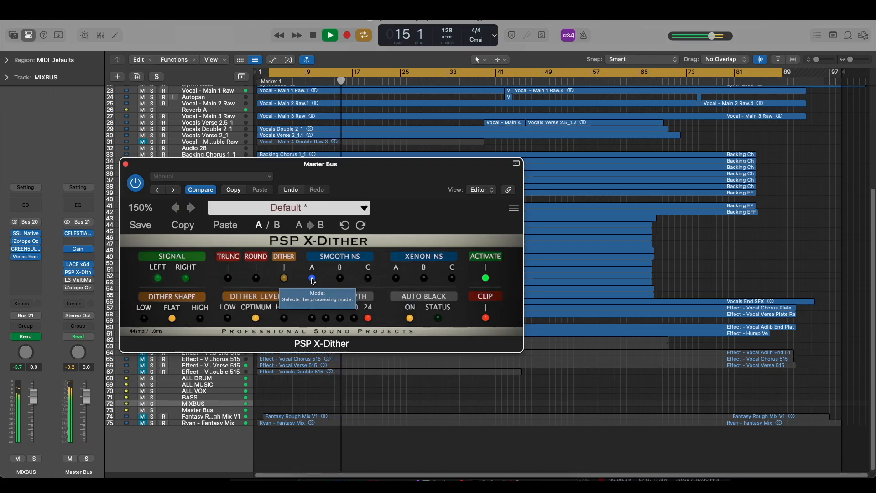
{"action": "key", "text": "space"}
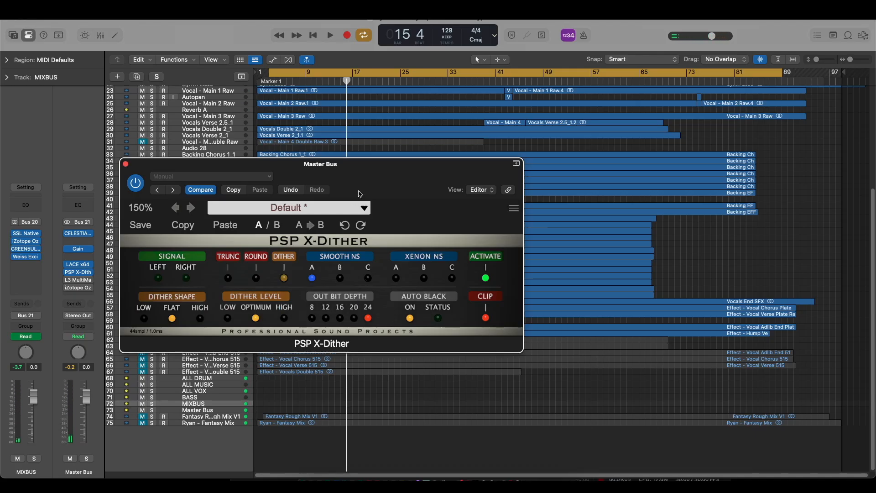
- Set PSP X-Dither's output bit depth to 8 and audition its noise with Smooth NS modes B, A, B and C
{"action": "left_click_drag", "start_coordinate": [360, 194], "coordinate": [363, 185]}
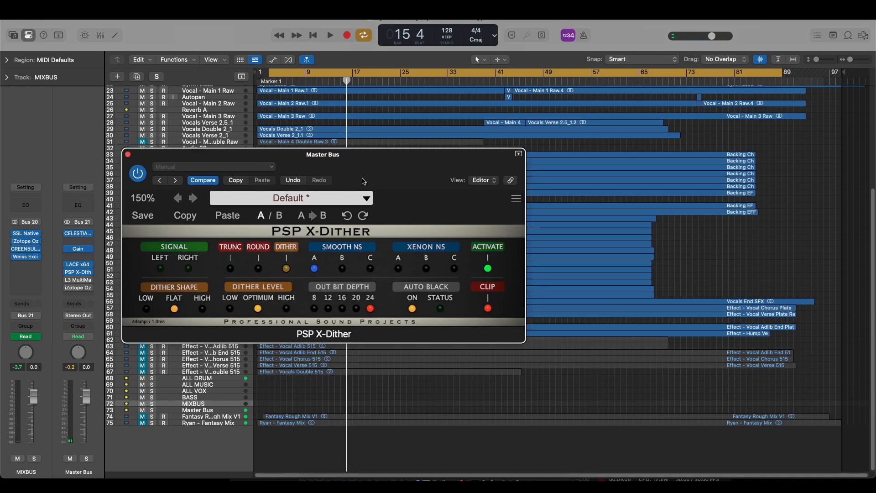
{"action": "left_click", "coordinate": [314, 310]}
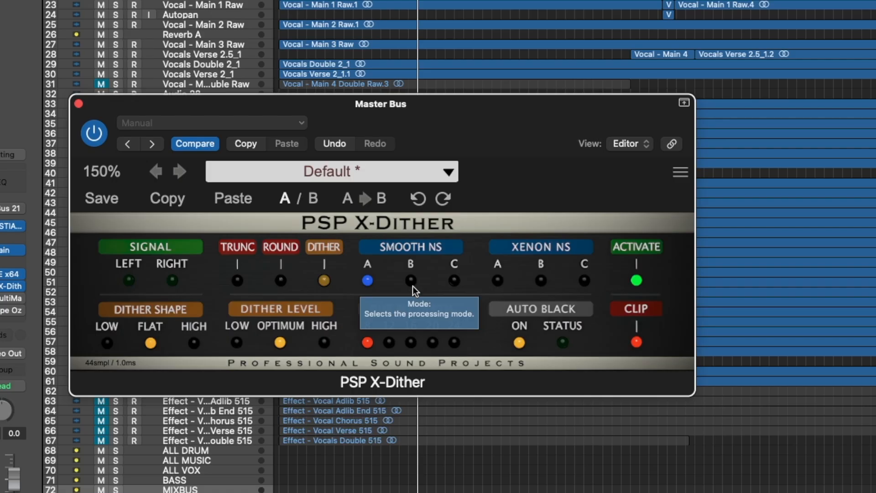
{"action": "left_click", "coordinate": [410, 280]}
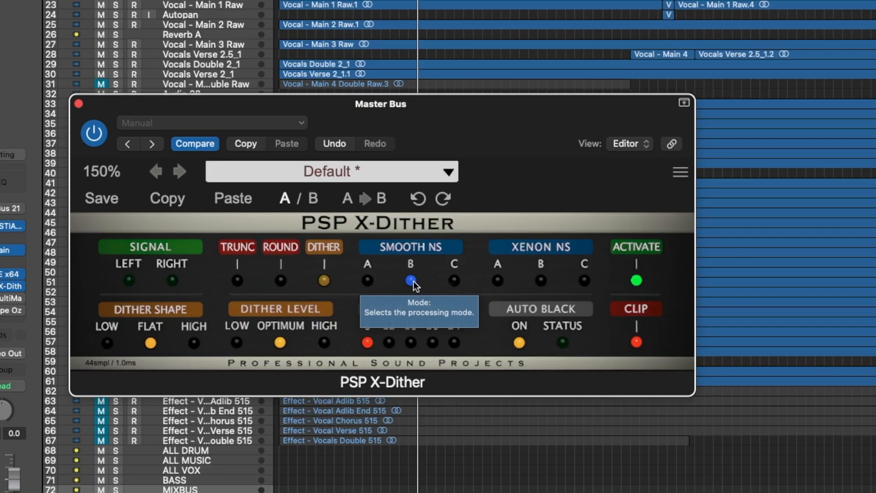
{"action": "left_click", "coordinate": [367, 280]}
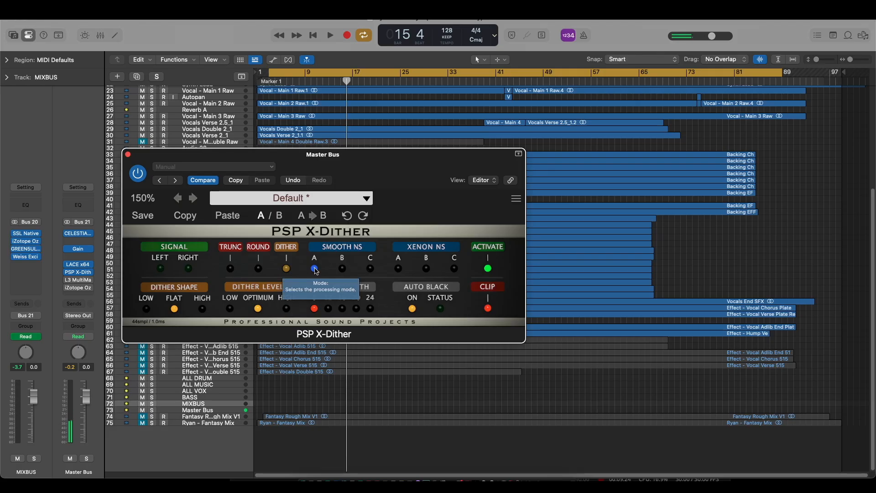
{"action": "left_click", "coordinate": [342, 269]}
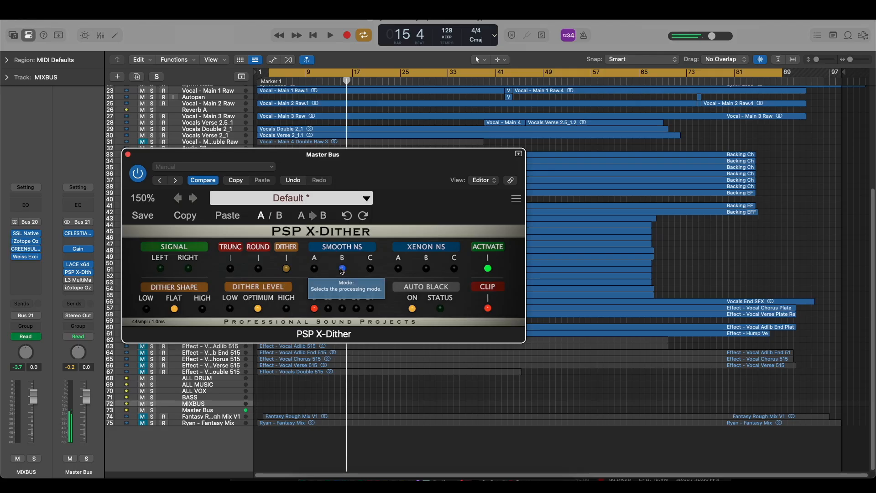
{"action": "left_click", "coordinate": [371, 269]}
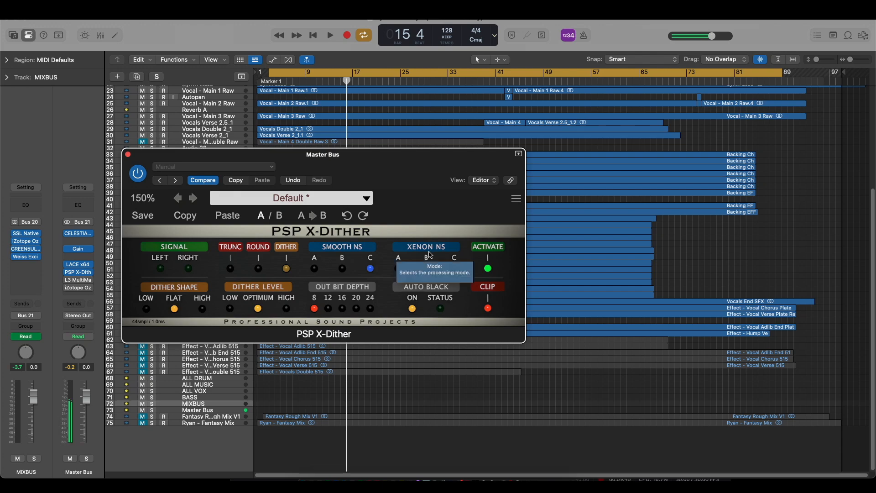
- Compare the 8-bit noise of Xenon NS A against Smooth NS A, continuing through Xenon NS B and C
{"action": "left_click", "coordinate": [398, 269]}
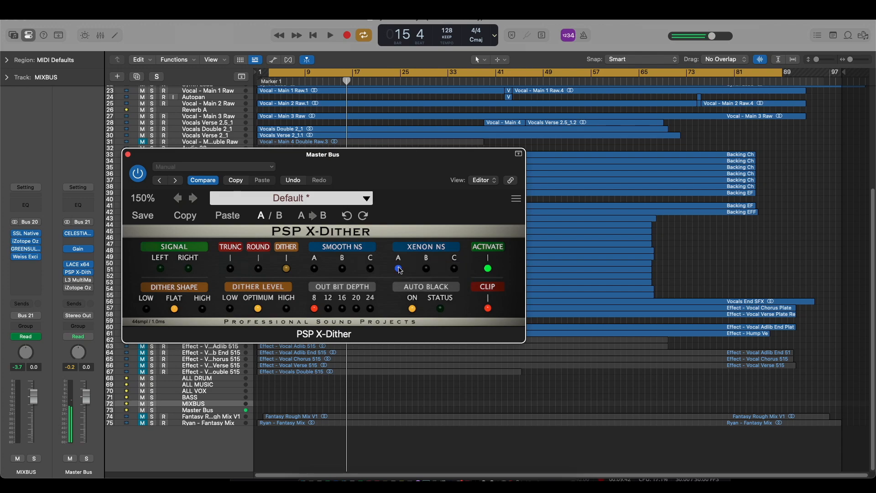
{"action": "left_click", "coordinate": [315, 269]}
{"action": "left_click", "coordinate": [399, 270]}
{"action": "left_click", "coordinate": [428, 270]}
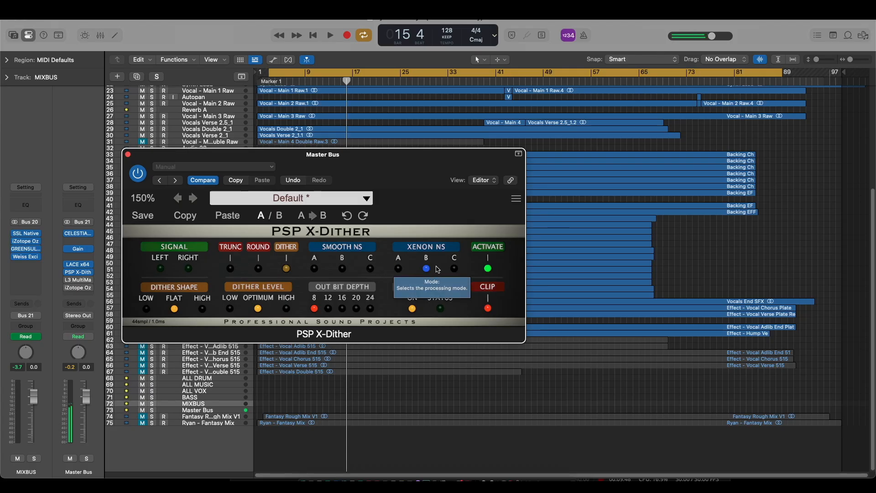
{"action": "left_click", "coordinate": [455, 268]}
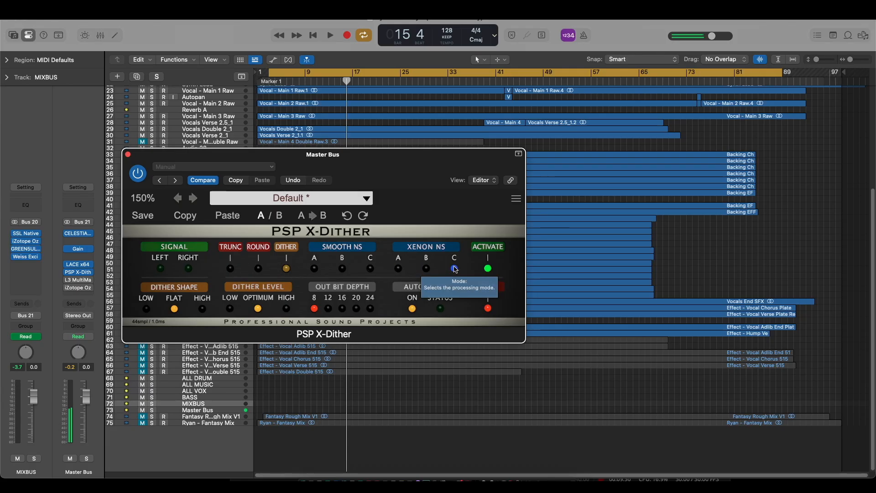
- Audition Smooth NS C, B, A and Xenon NS A at 8 bits, then restore the output bit depth to 24
{"action": "left_click", "coordinate": [371, 270]}
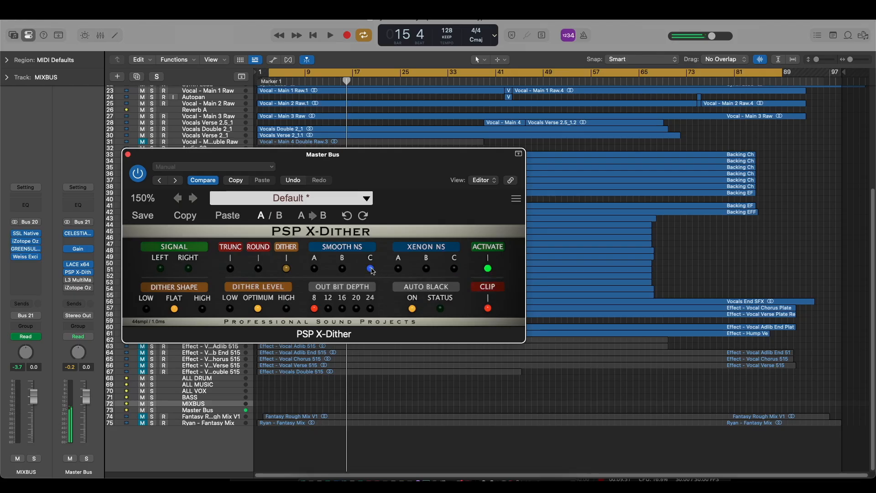
{"action": "left_click", "coordinate": [343, 269]}
{"action": "left_click", "coordinate": [315, 270]}
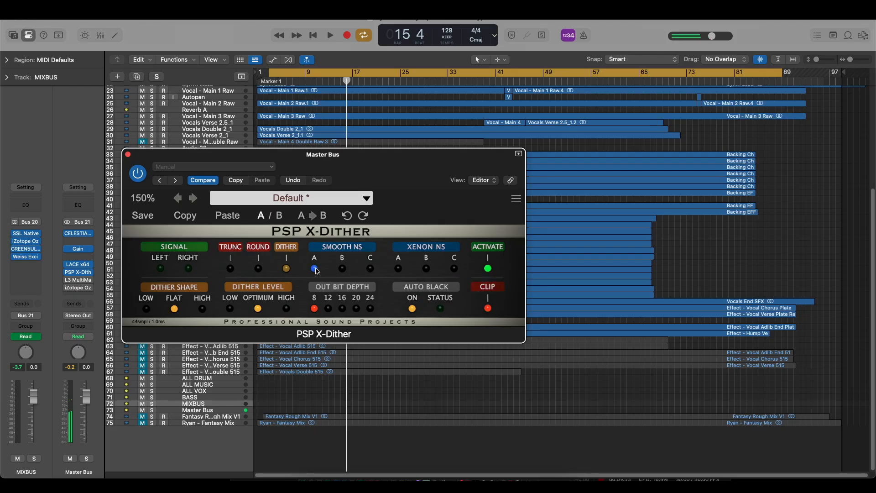
{"action": "left_click", "coordinate": [400, 270]}
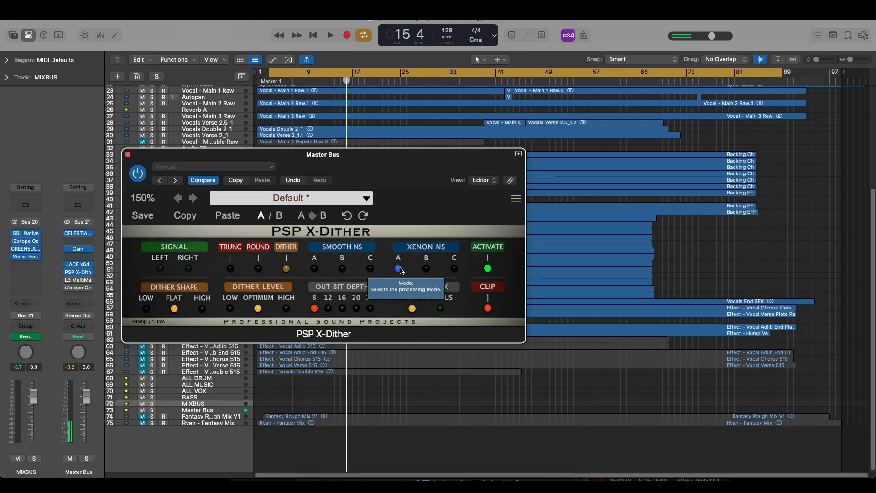
{"action": "key", "text": "space"}
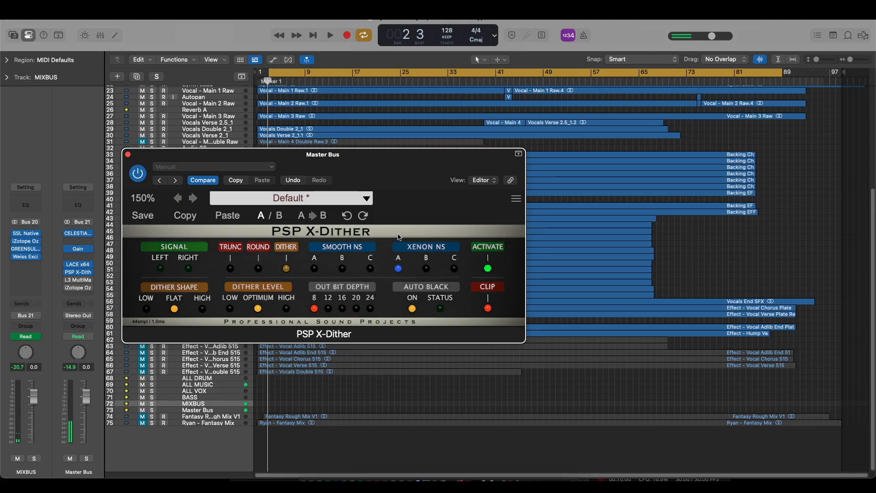
{"action": "left_click", "coordinate": [370, 308]}
- Open LACE x64 on the Master Bus and set it to 8 bits with the Smoother dither
{"action": "left_click", "coordinate": [78, 267]}
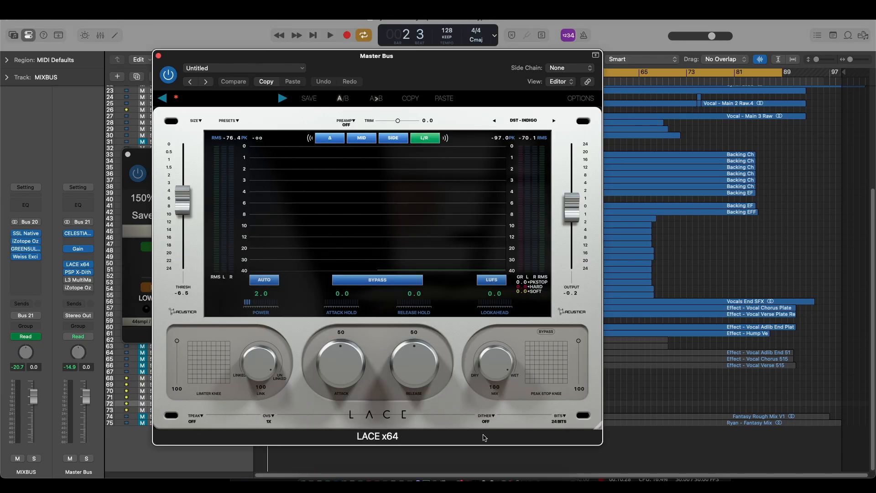
{"action": "left_click", "coordinate": [566, 417]}
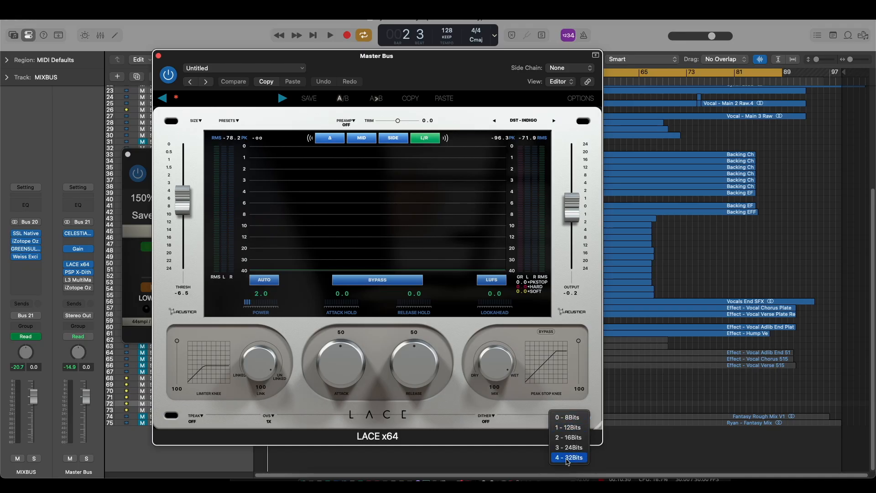
{"action": "left_click", "coordinate": [565, 420]}
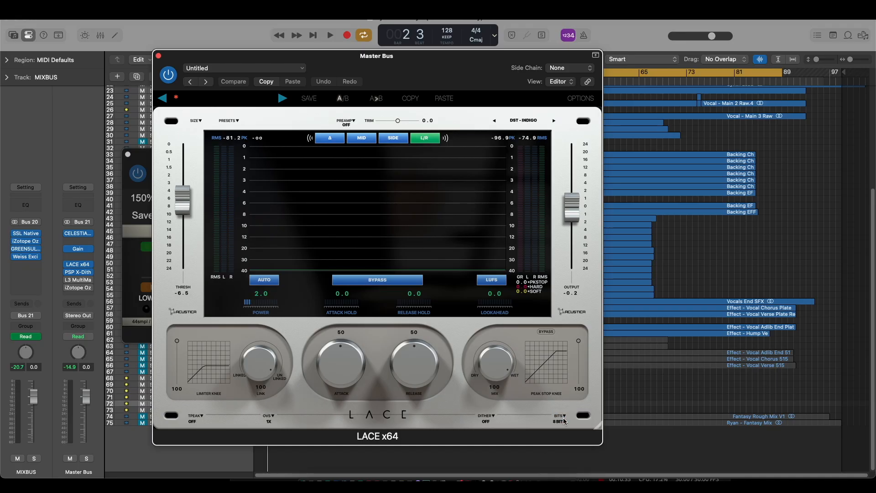
{"action": "left_click", "coordinate": [494, 419]}
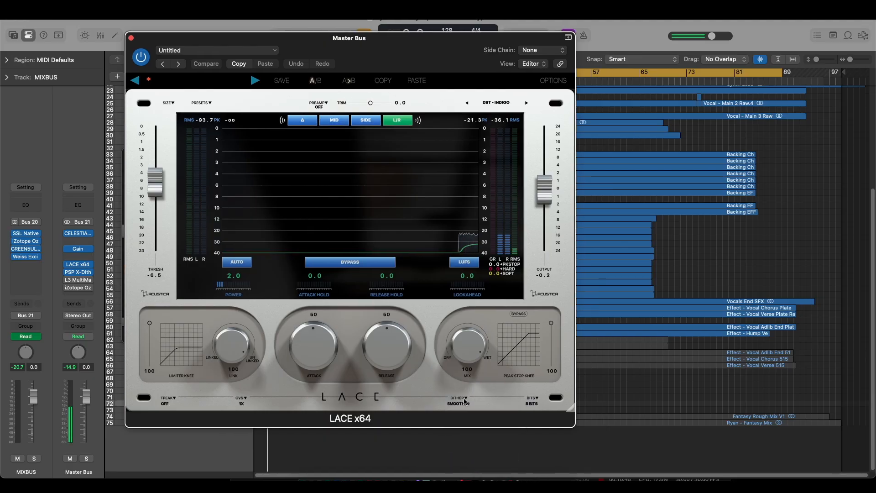
- Audition LACE x64's 8-bit noise with the Smoother 2, Entropic, Psychoacoustic 2 and Psychoacoustic dithers
{"action": "left_click", "coordinate": [465, 399]}
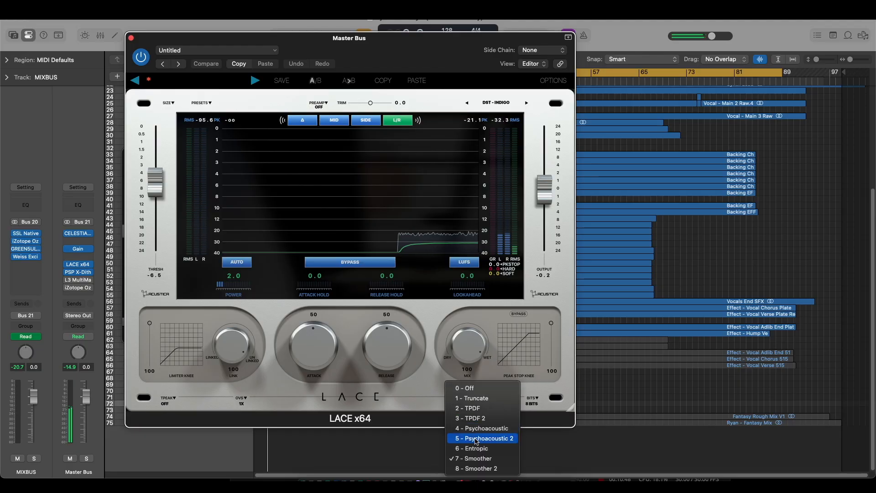
{"action": "left_click", "coordinate": [477, 469]}
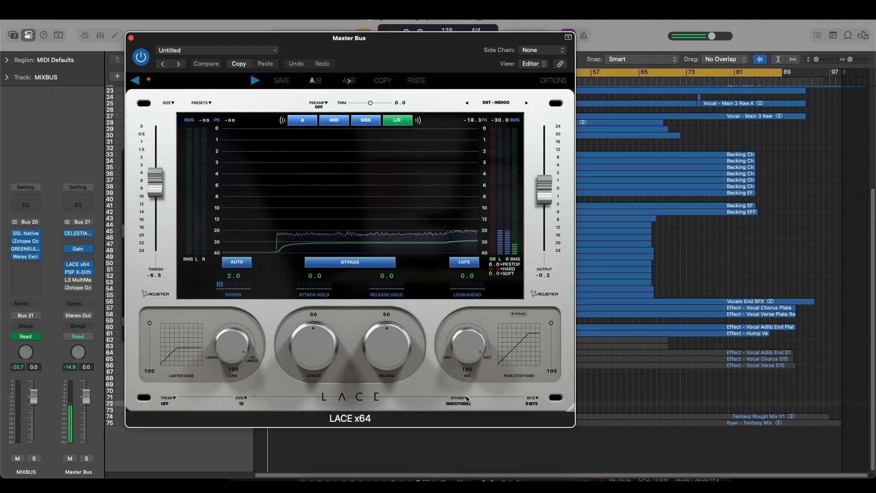
{"action": "left_click", "coordinate": [467, 399]}
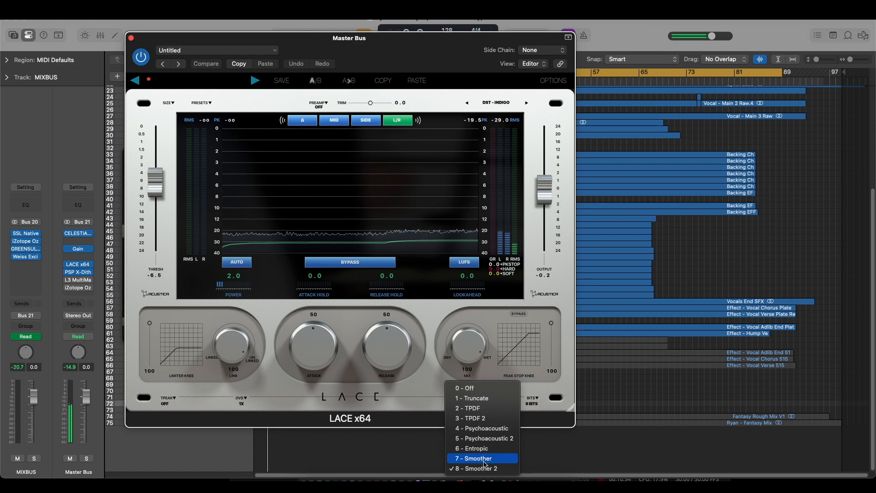
{"action": "left_click", "coordinate": [480, 449]}
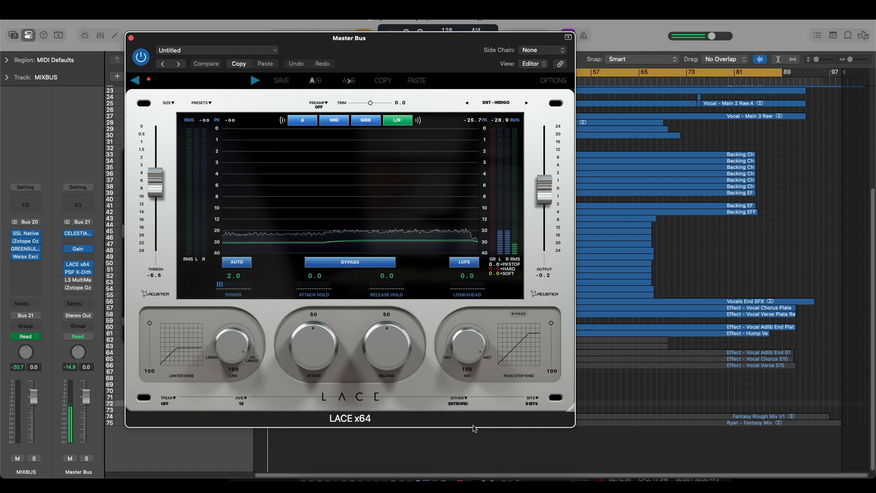
{"action": "left_click", "coordinate": [465, 400]}
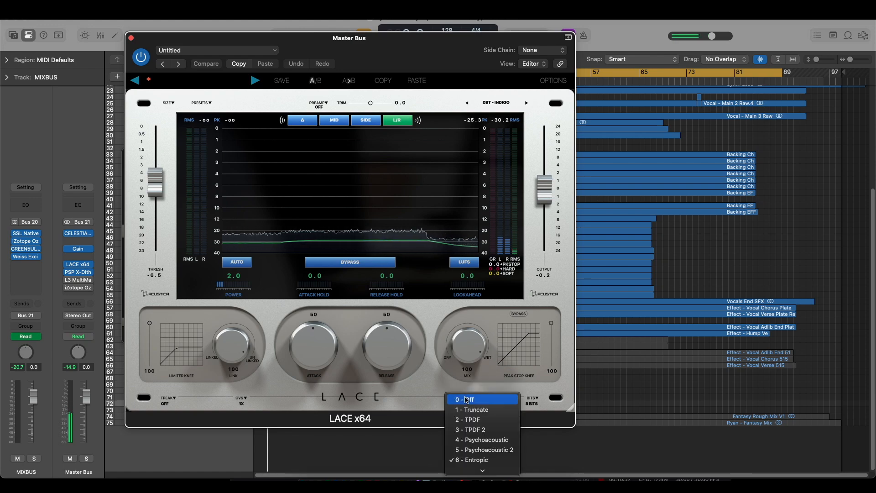
{"action": "left_click", "coordinate": [476, 450]}
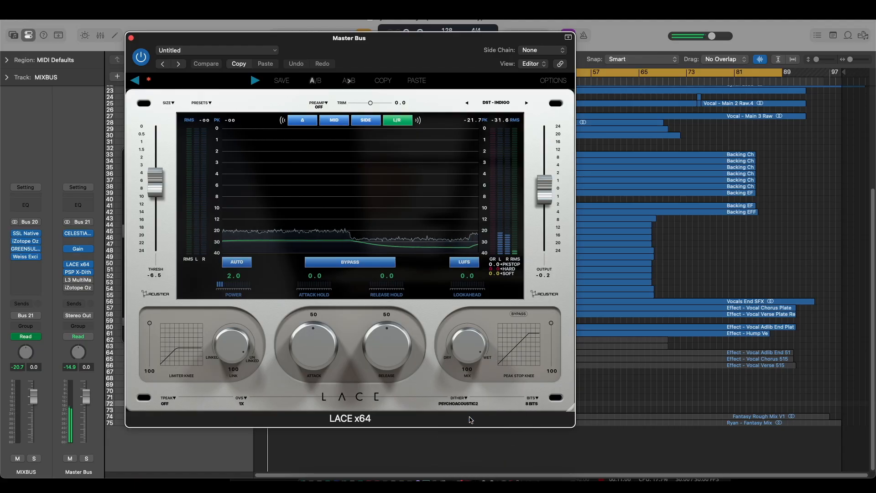
{"action": "left_click", "coordinate": [467, 400]}
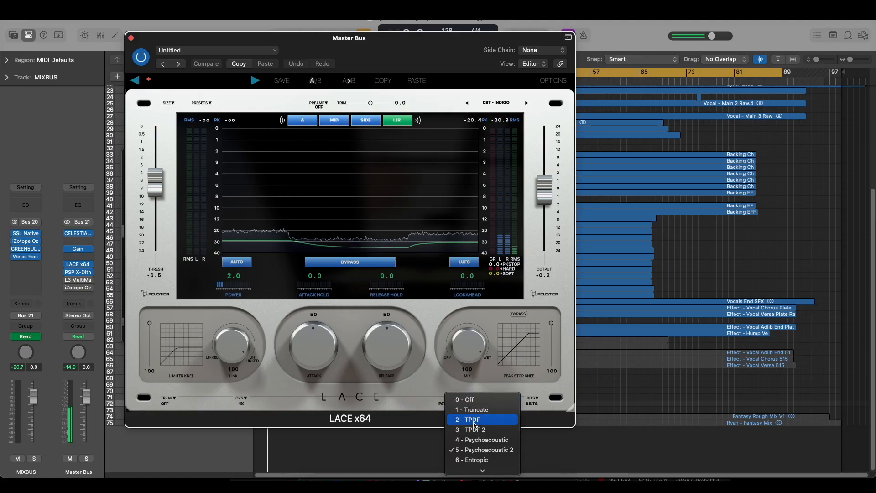
{"action": "left_click", "coordinate": [478, 440]}
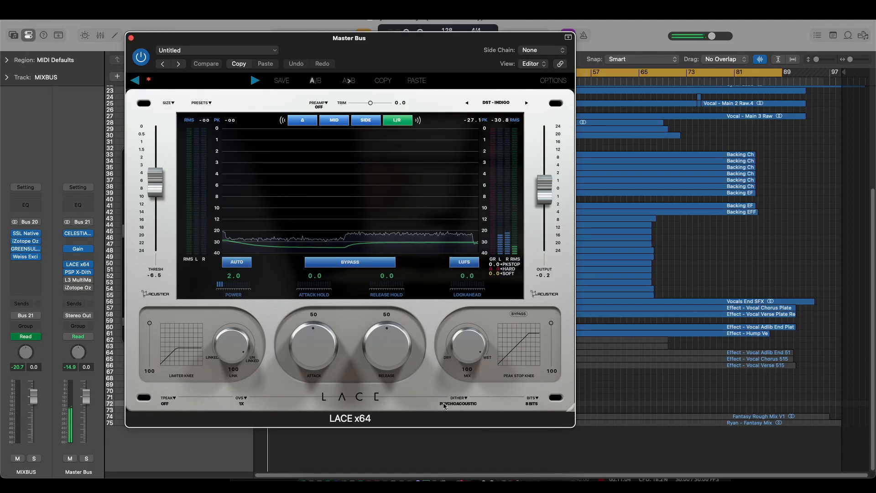
- Audition LACE x64's TPDF 2, TPDF and Truncate modes at 8 bits, ending with dither set to Off
{"action": "left_click", "coordinate": [463, 399]}
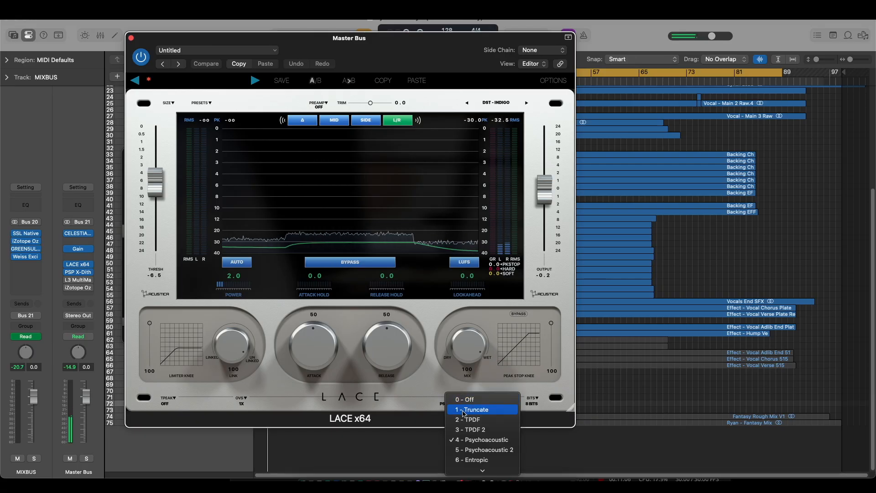
{"action": "left_click", "coordinate": [473, 432]}
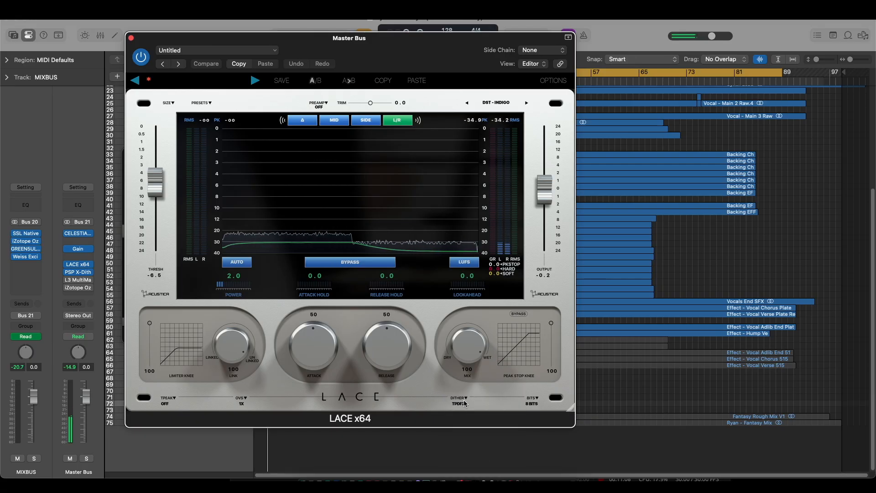
{"action": "left_click", "coordinate": [466, 400]}
{"action": "left_click", "coordinate": [469, 419]}
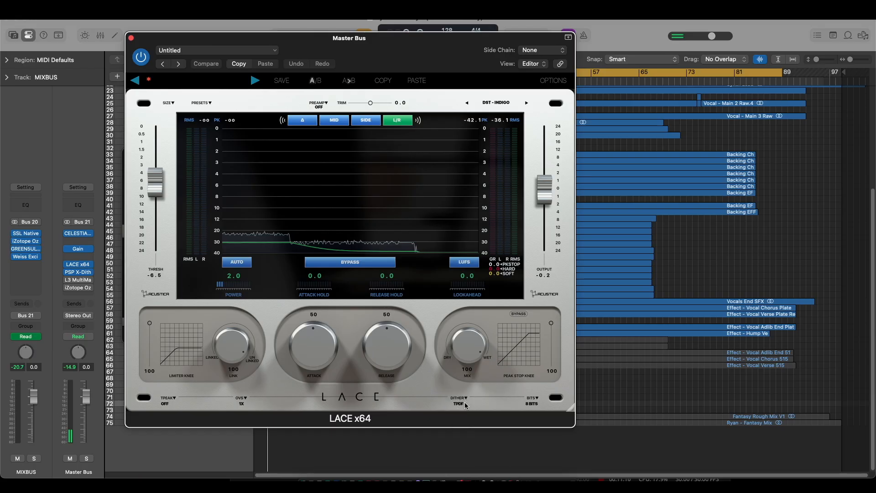
{"action": "left_click", "coordinate": [467, 399]}
{"action": "left_click", "coordinate": [469, 409]}
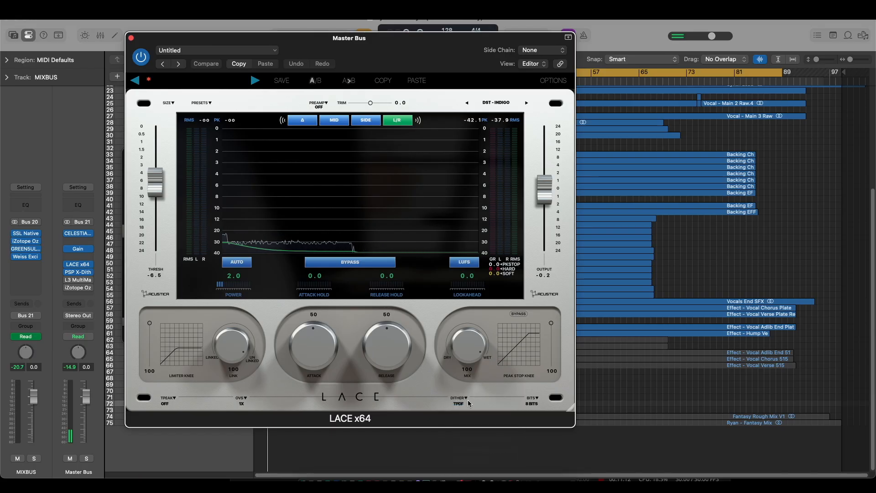
{"action": "left_click", "coordinate": [466, 399]}
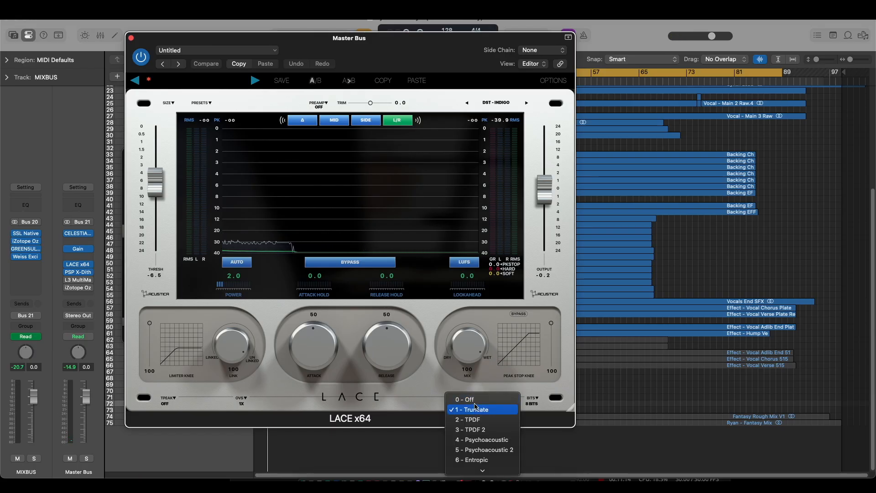
{"action": "left_click", "coordinate": [475, 402]}
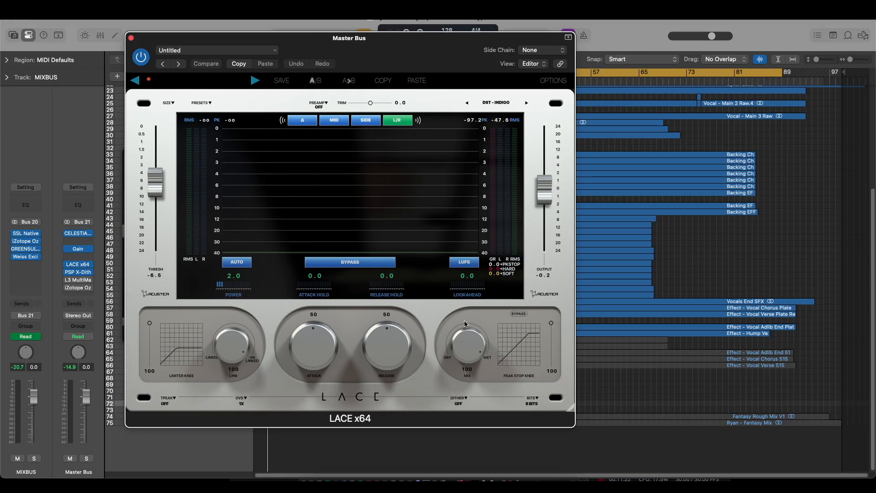
{"action": "left_click", "coordinate": [462, 399]}
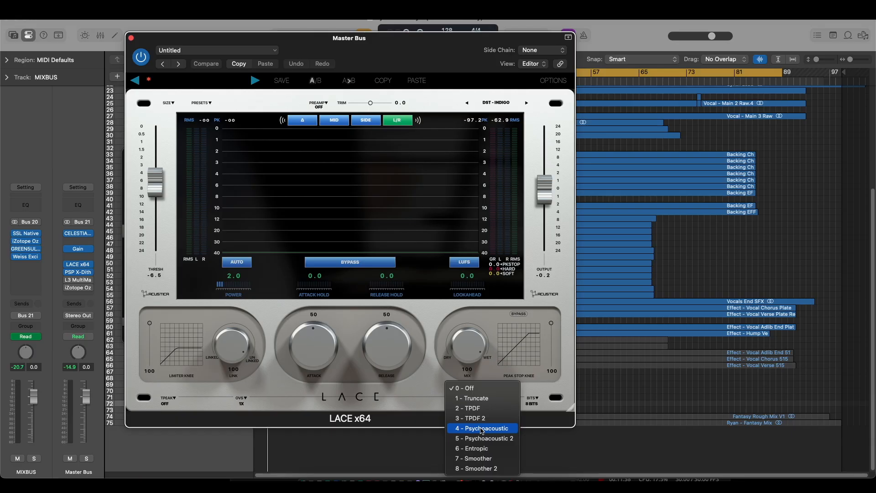
{"action": "left_click", "coordinate": [420, 411]}
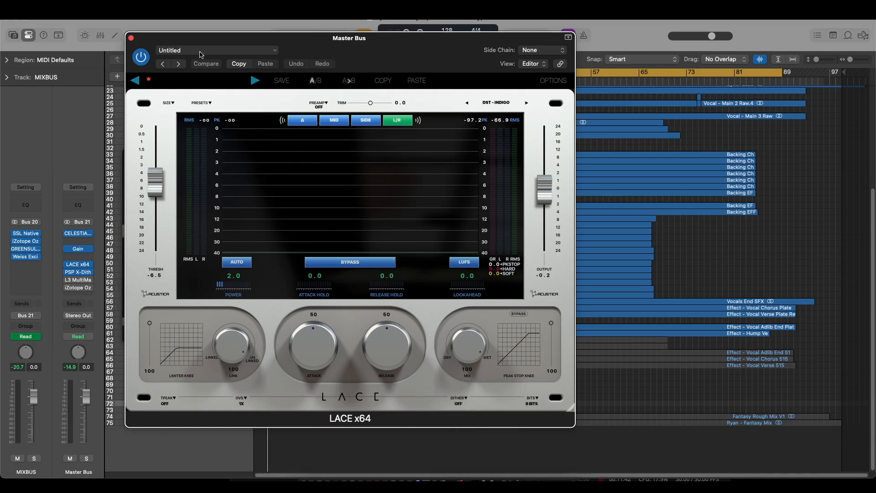
- Uncover PSP X-Dither and compare Xenon NS B and C at 8 bits, then restore its output bit depth to 24
{"action": "left_click_drag", "start_coordinate": [275, 41], "coordinate": [225, 164]}
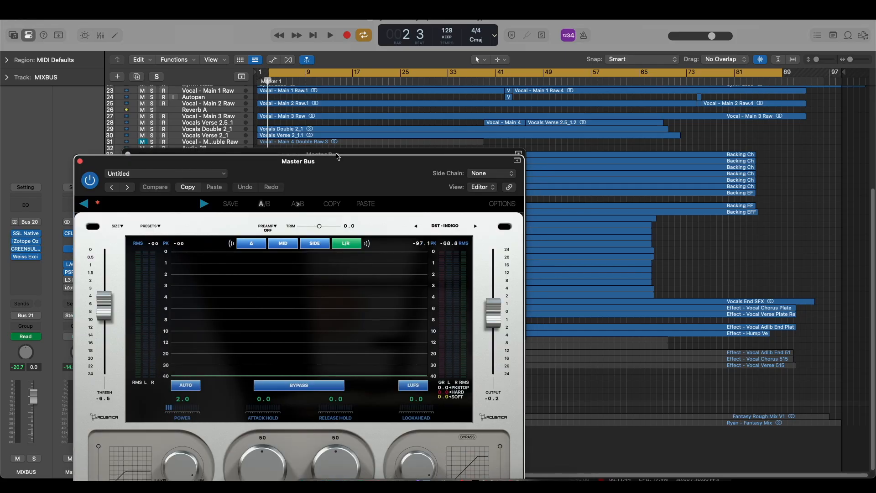
{"action": "left_click_drag", "start_coordinate": [338, 156], "coordinate": [328, 136]}
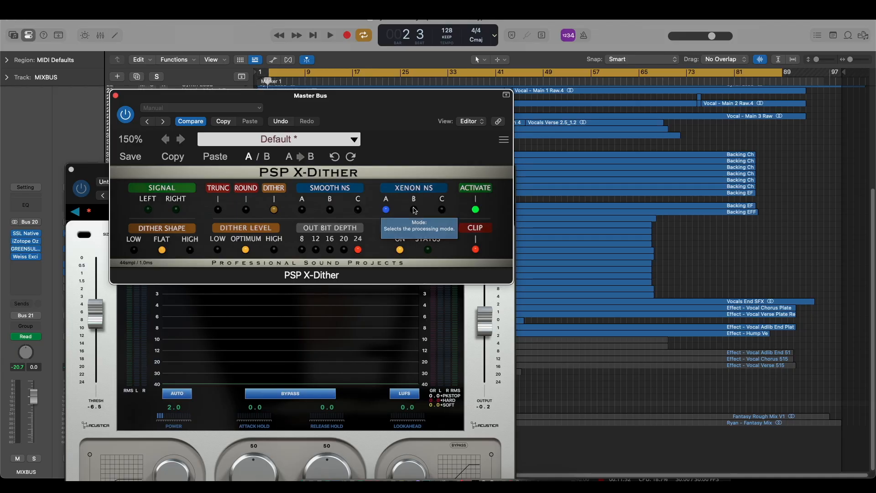
{"action": "left_click", "coordinate": [302, 250]}
{"action": "left_click", "coordinate": [415, 210]}
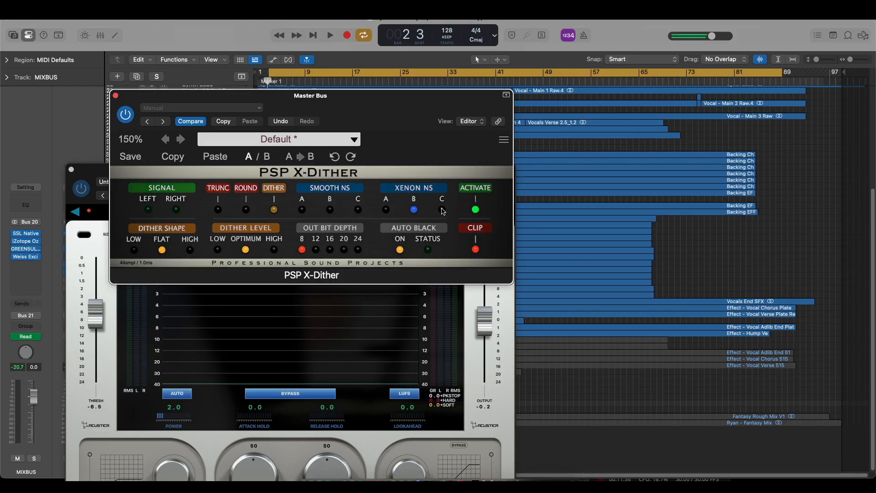
{"action": "left_click", "coordinate": [442, 209]}
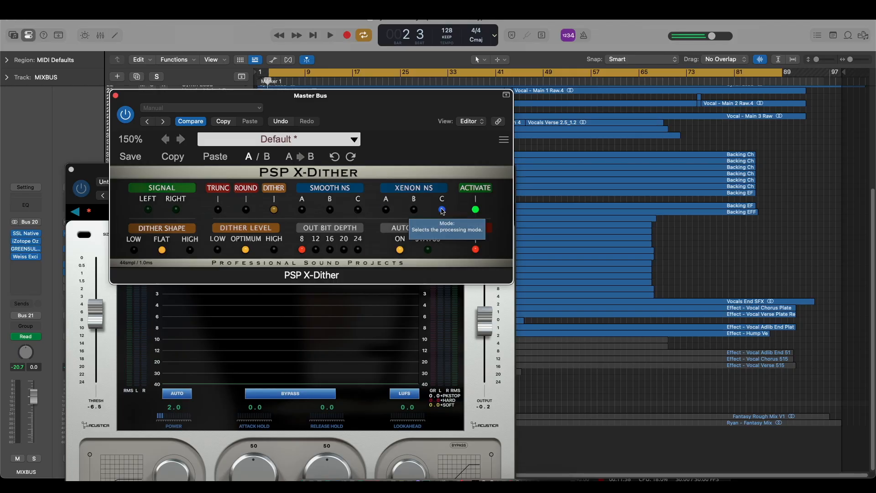
{"action": "left_click", "coordinate": [415, 209]}
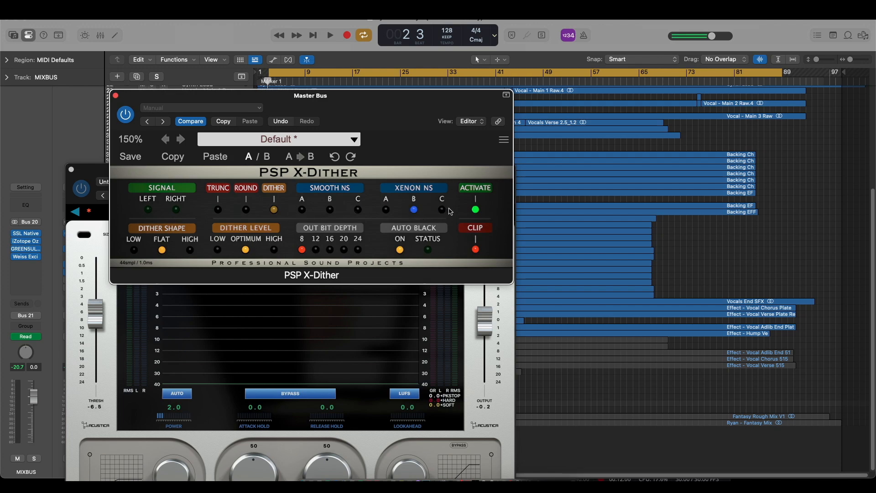
{"action": "left_click", "coordinate": [443, 210]}
{"action": "left_click", "coordinate": [358, 250]}
- Return to LACE x64 and audition its 8-bit noise with the Psychoacoustic 2 dither
{"action": "left_click", "coordinate": [460, 346]}
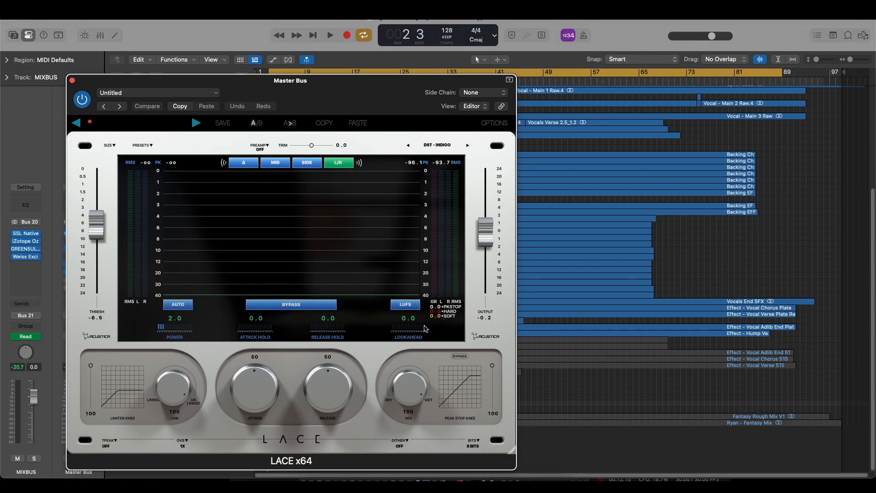
{"action": "left_click", "coordinate": [405, 444]}
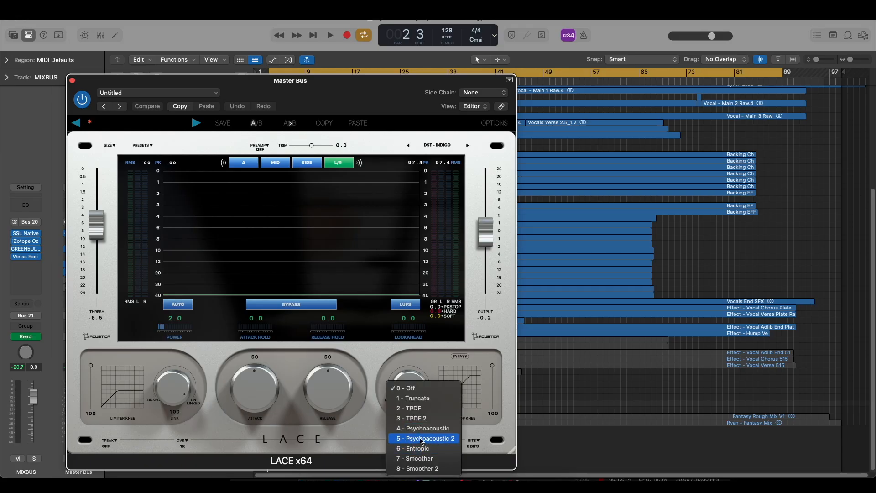
{"action": "left_click", "coordinate": [420, 439]}
{"action": "left_click", "coordinate": [407, 442]}
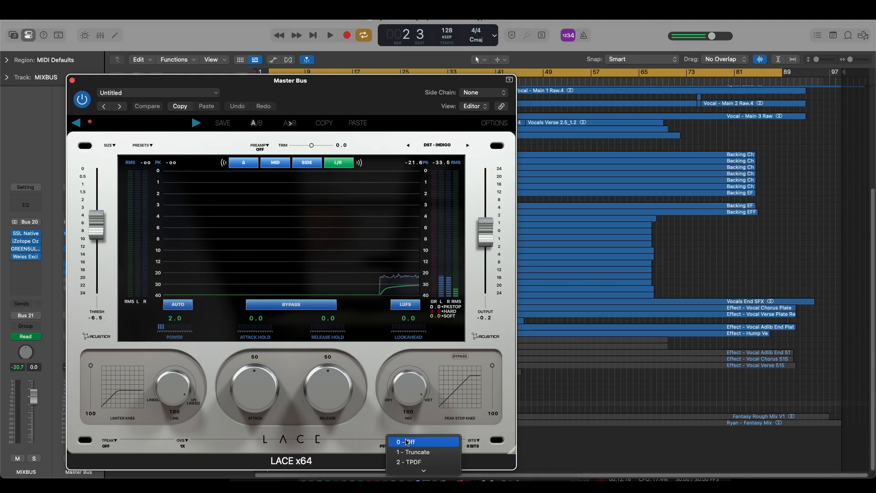
{"action": "scroll", "coordinate": [408, 441], "scroll_direction": "down", "scroll_amount": 5}
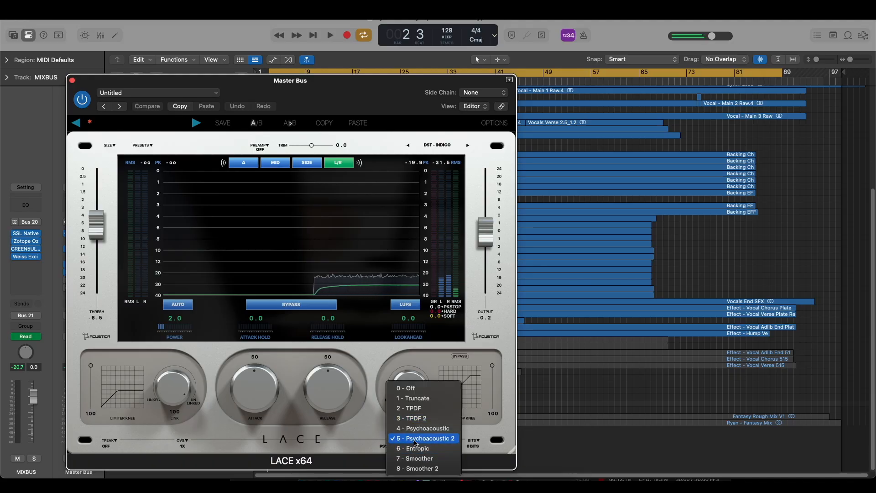
{"action": "left_click", "coordinate": [415, 440]}
- Compare the 8-bit noise of LACE x64's Smoother and Smoother 2 dithers
{"action": "left_click", "coordinate": [407, 442]}
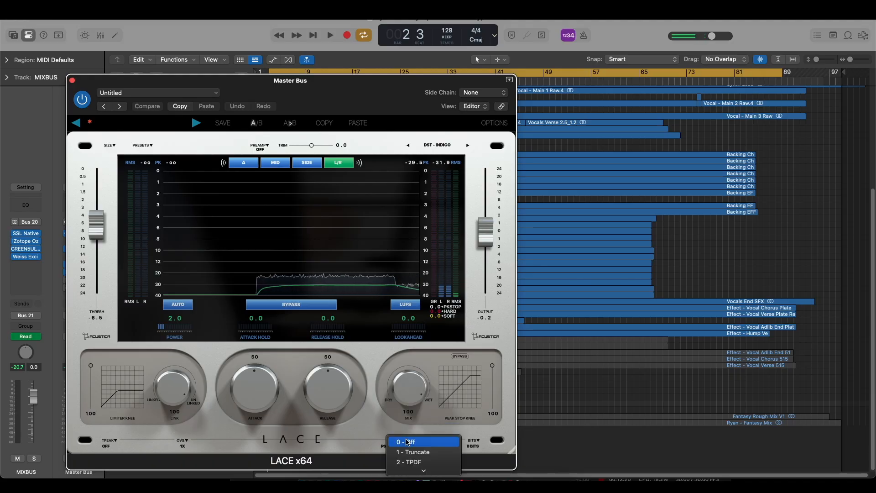
{"action": "scroll", "coordinate": [407, 442], "scroll_direction": "down", "scroll_amount": 5}
{"action": "left_click", "coordinate": [411, 446]}
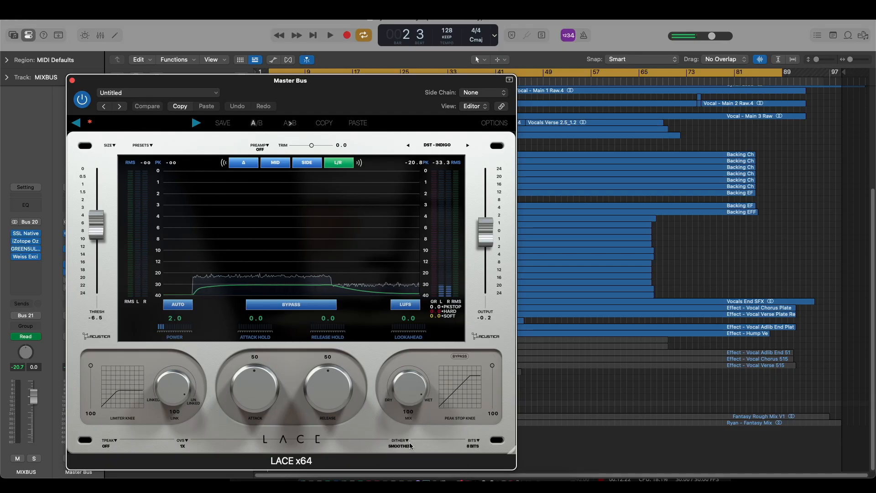
{"action": "left_click", "coordinate": [410, 446]}
{"action": "scroll", "coordinate": [410, 450], "scroll_direction": "down", "scroll_amount": 5}
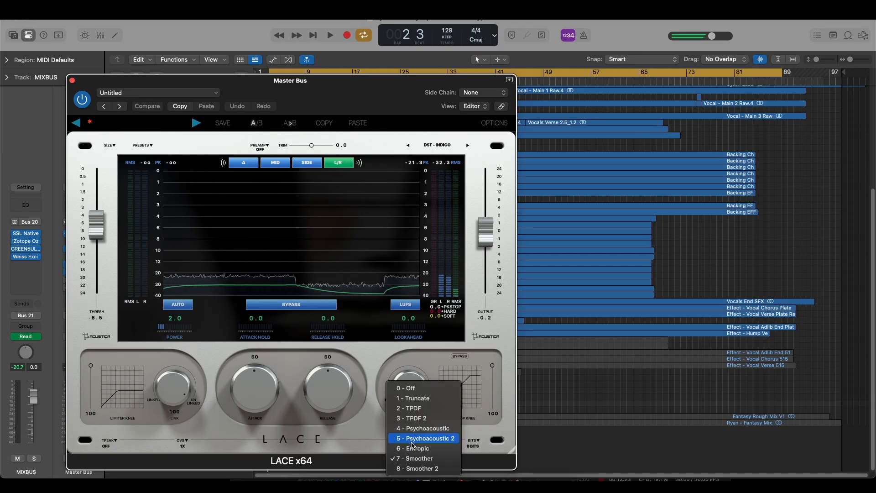
{"action": "left_click", "coordinate": [420, 469]}
- Audition LACE x64's TPDF 2 and TPDF dithers at 8 bits, then set the dither to Psychoacoustic 2
{"action": "left_click", "coordinate": [407, 446]}
{"action": "scroll", "coordinate": [413, 449], "scroll_direction": "down", "scroll_amount": 4}
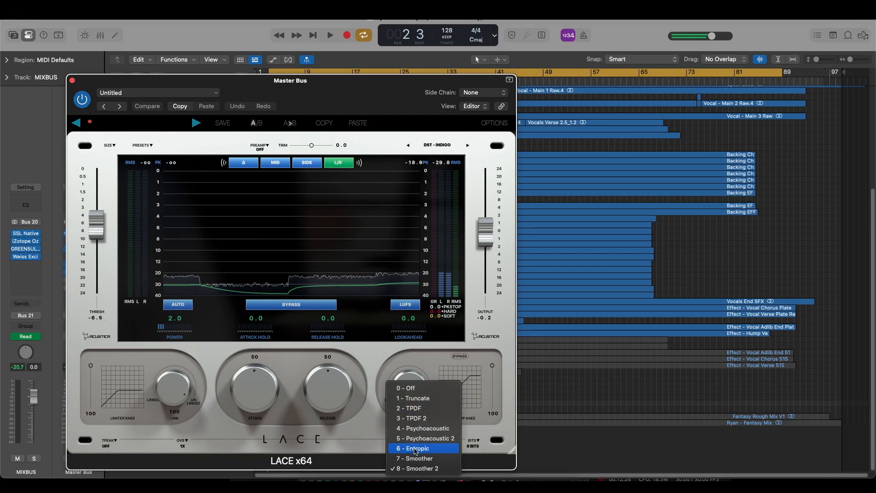
{"action": "left_click", "coordinate": [416, 419]}
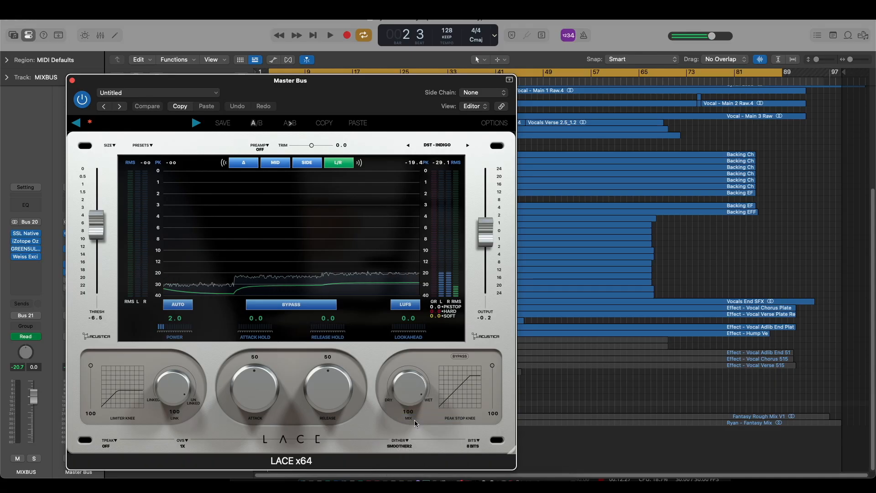
{"action": "left_click", "coordinate": [409, 444]}
{"action": "left_click", "coordinate": [410, 461]}
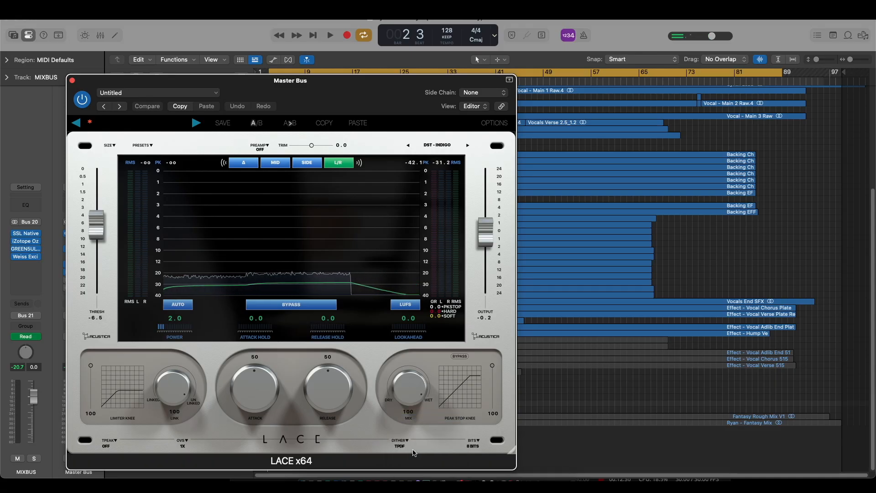
{"action": "left_click", "coordinate": [404, 444]}
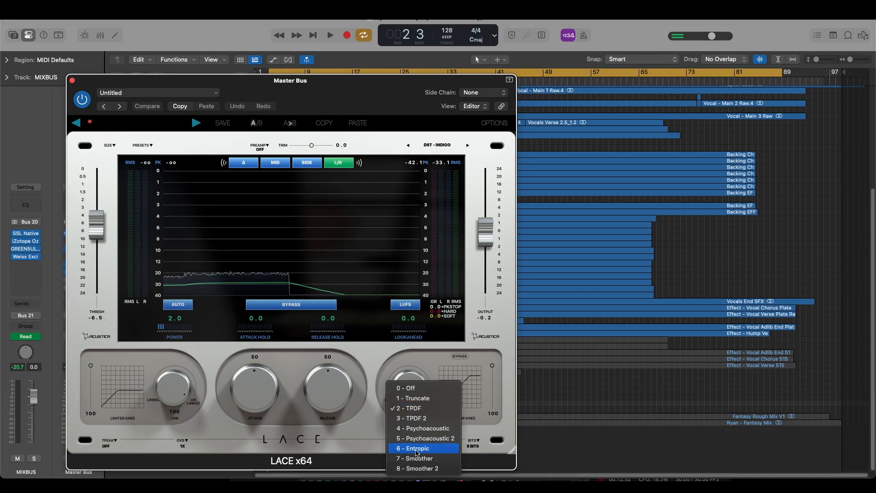
{"action": "left_click", "coordinate": [418, 440]}
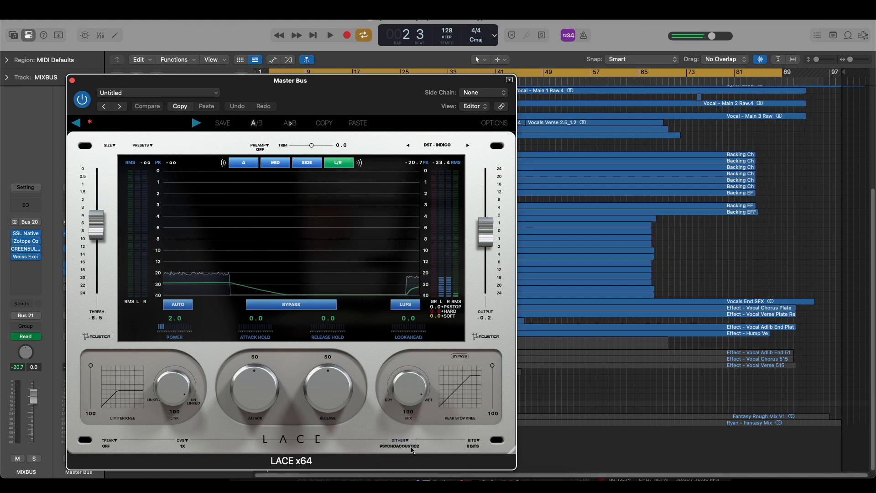
{"action": "left_click", "coordinate": [408, 442]}
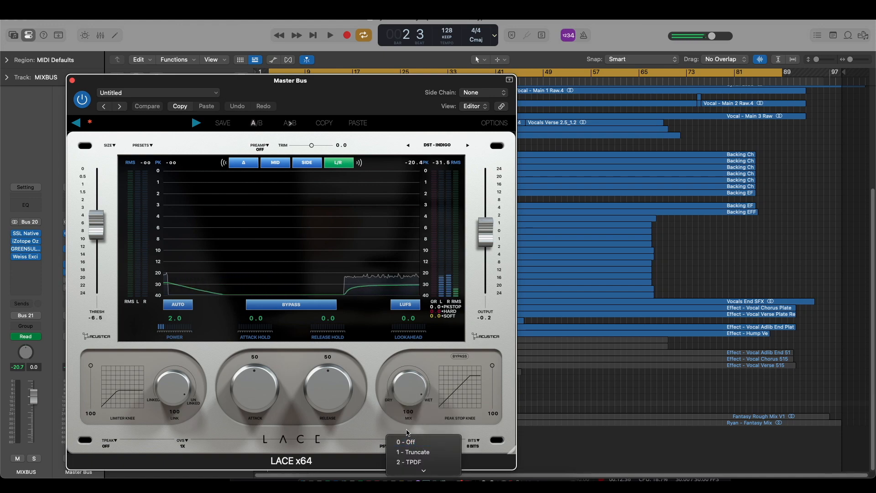
{"action": "left_click", "coordinate": [403, 425]}
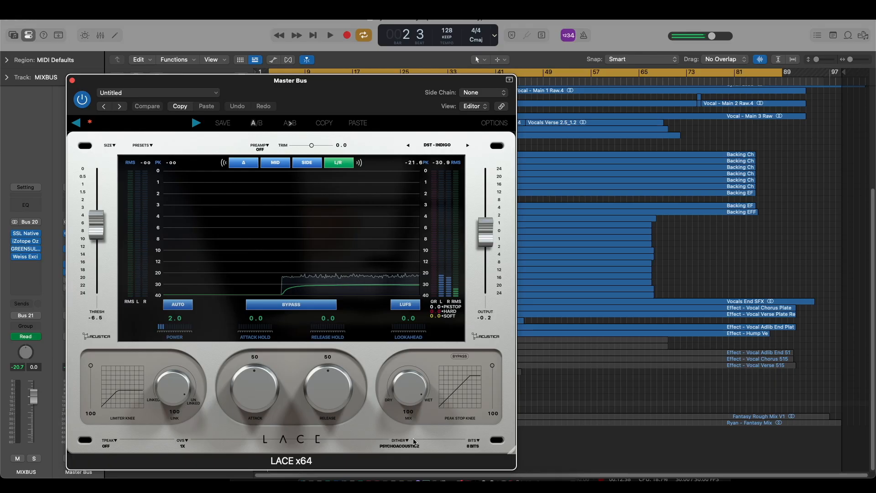
- Turn off LACE x64's dither and rearrange the plug-in windows so that PSP X-Dither and LACE x64 are offset from each other
{"action": "left_click", "coordinate": [413, 441]}
{"action": "left_click", "coordinate": [408, 441]}
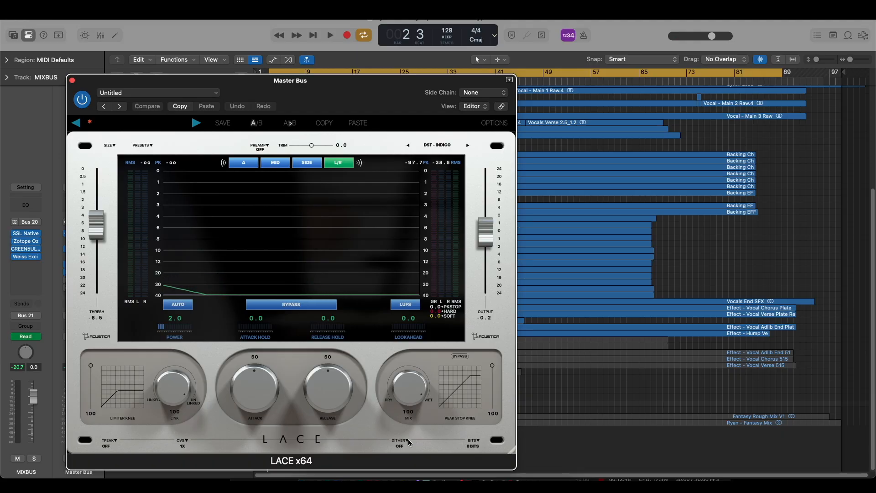
{"action": "left_click_drag", "start_coordinate": [412, 100], "coordinate": [453, 213]}
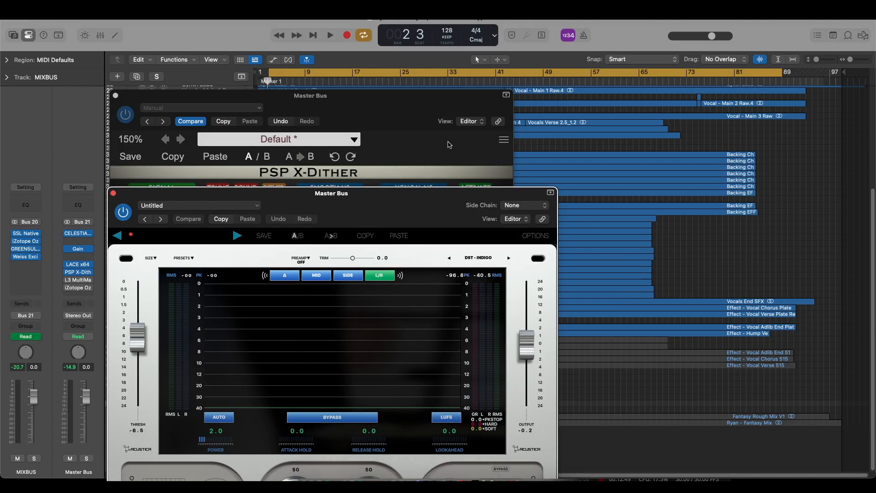
{"action": "left_click_drag", "start_coordinate": [409, 119], "coordinate": [408, 105]}
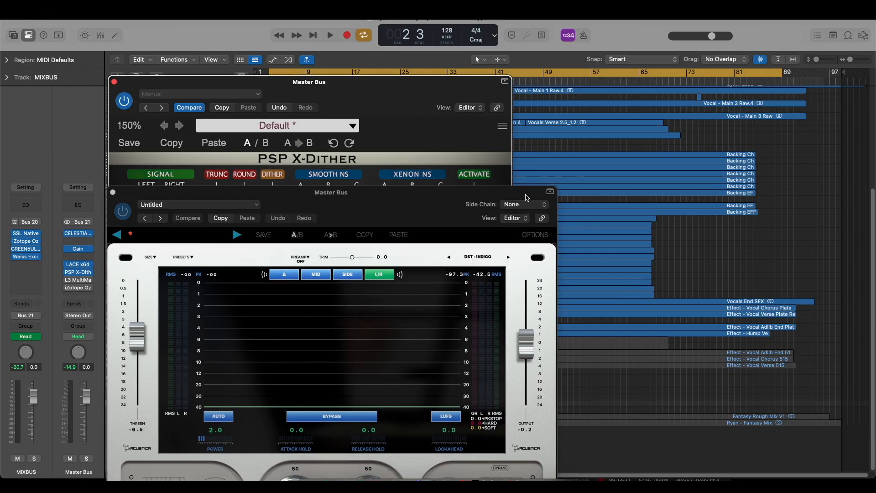
{"action": "left_click_drag", "start_coordinate": [527, 197], "coordinate": [565, 110]}
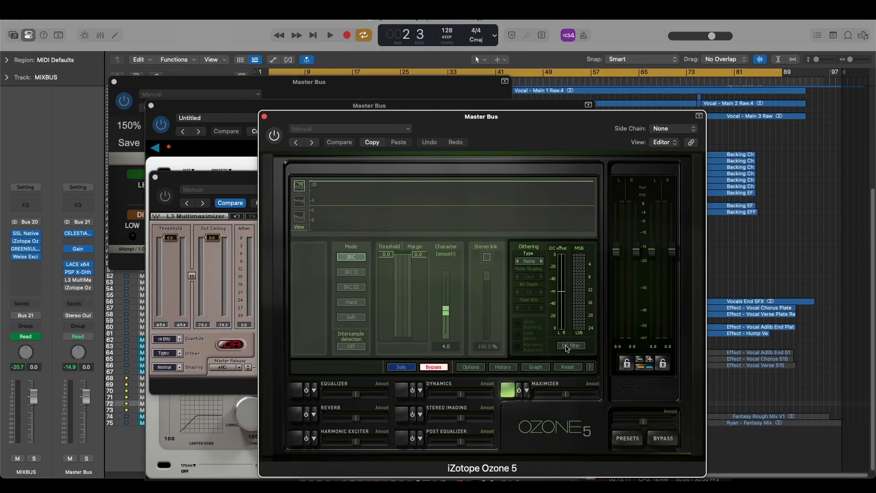
- Audition Ozone 5's Type 1 dithering at 8 bits, stepping through noise-shaping modes including Clear and Psych9 and back to None
{"action": "left_click", "coordinate": [541, 261]}
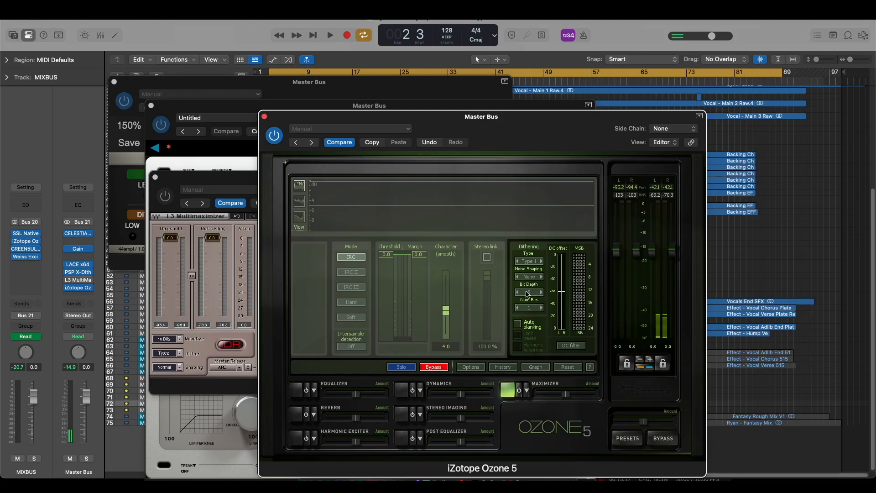
{"action": "left_click", "coordinate": [542, 277]}
{"action": "left_click", "coordinate": [542, 277]}
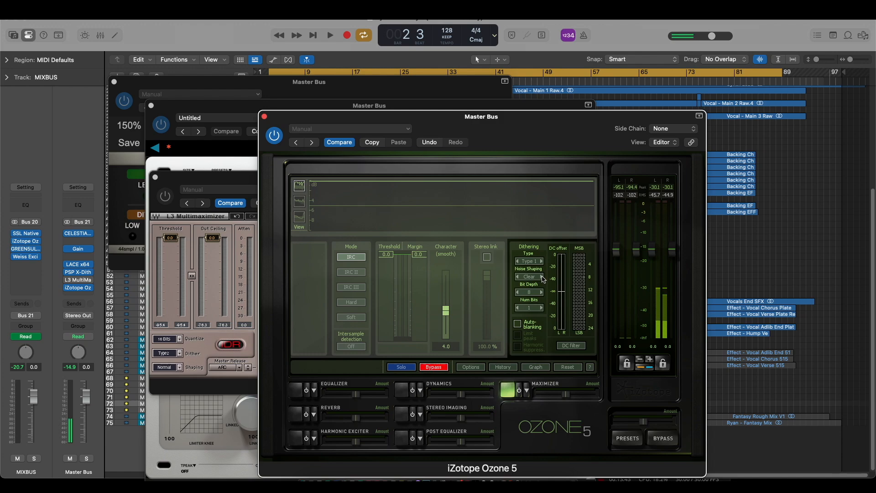
{"action": "left_click", "coordinate": [542, 277]}
{"action": "left_click", "coordinate": [542, 276]}
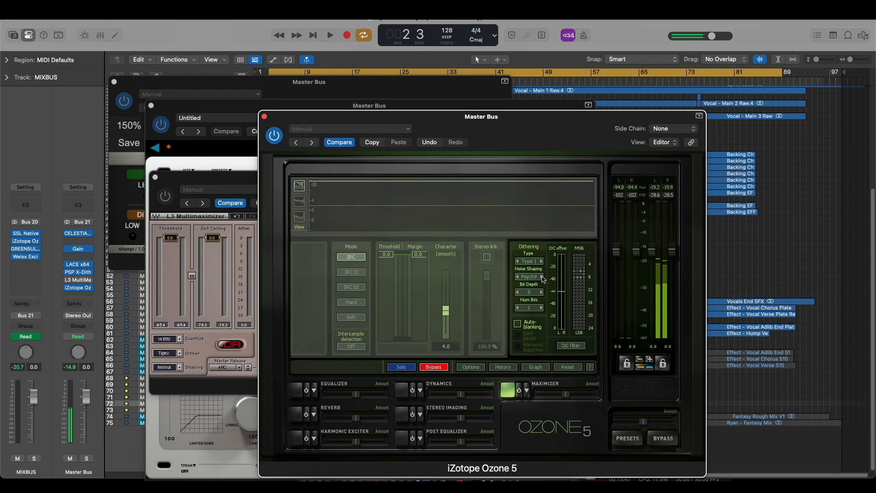
{"action": "left_click", "coordinate": [543, 276]}
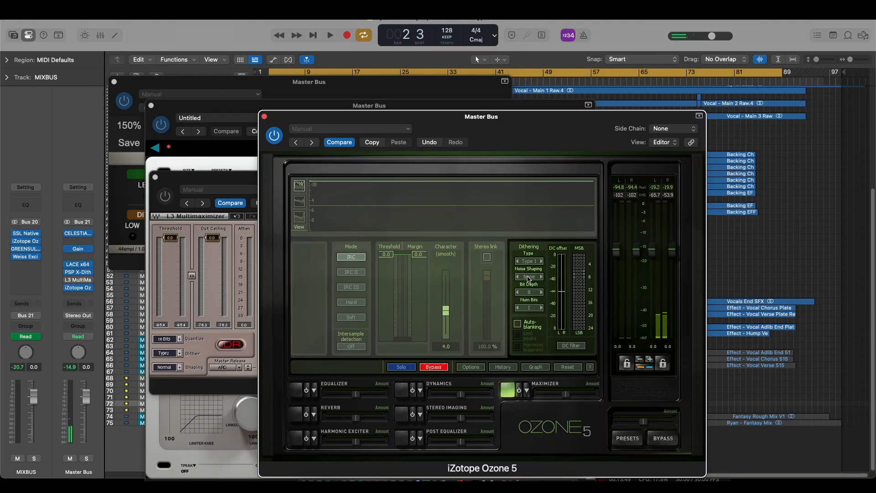
- Compare the 8-bit noise of Ozone 5's Type 2 and MBIT+ dithering, ending on MBIT+, then raise the bit depth
{"action": "left_click", "coordinate": [542, 262]}
{"action": "left_click", "coordinate": [542, 261]}
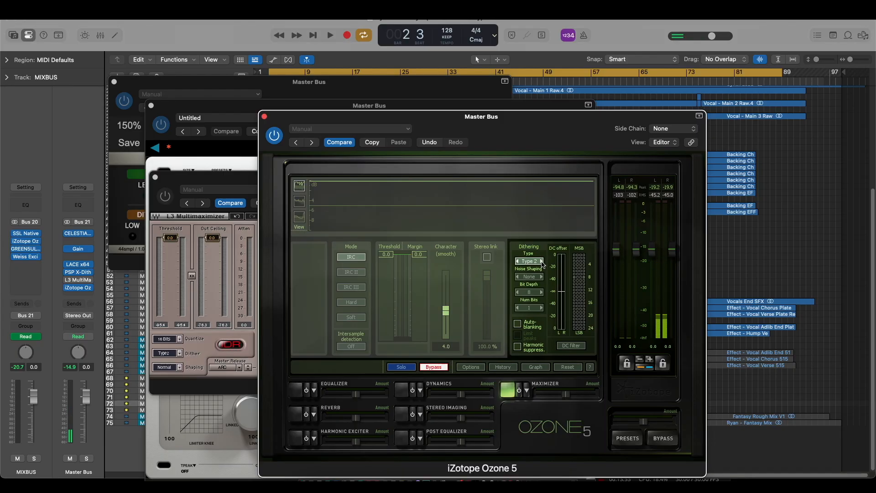
{"action": "left_click", "coordinate": [542, 262]}
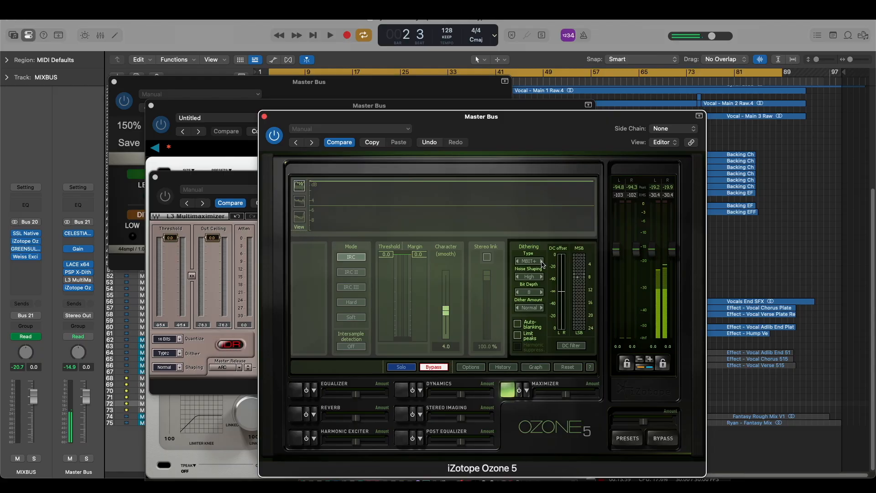
{"action": "left_click", "coordinate": [542, 262]}
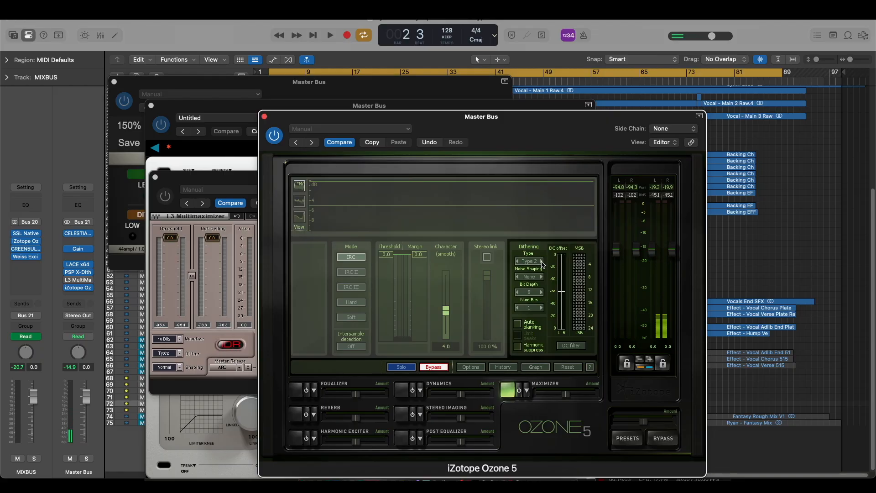
{"action": "left_click", "coordinate": [541, 262]}
{"action": "left_click", "coordinate": [541, 262]}
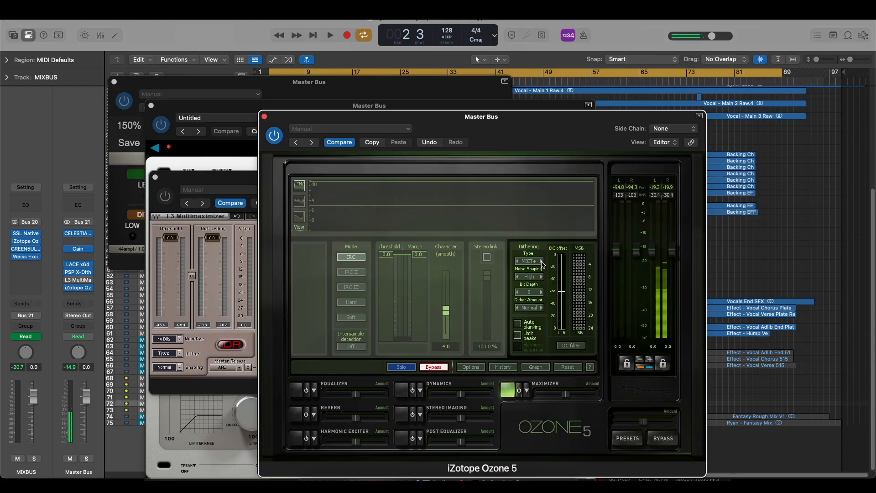
{"action": "left_click", "coordinate": [533, 293]}
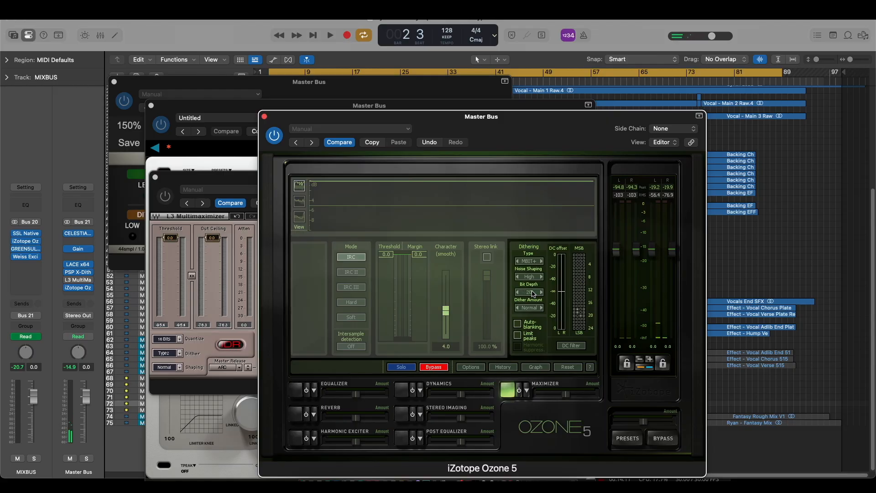
{"action": "left_click", "coordinate": [533, 293]}
- Close the Ozone 5, L3 MultiMaximizer and LACE x64 windows, leaving PSP X-Dither open
{"action": "left_click", "coordinate": [264, 117]}
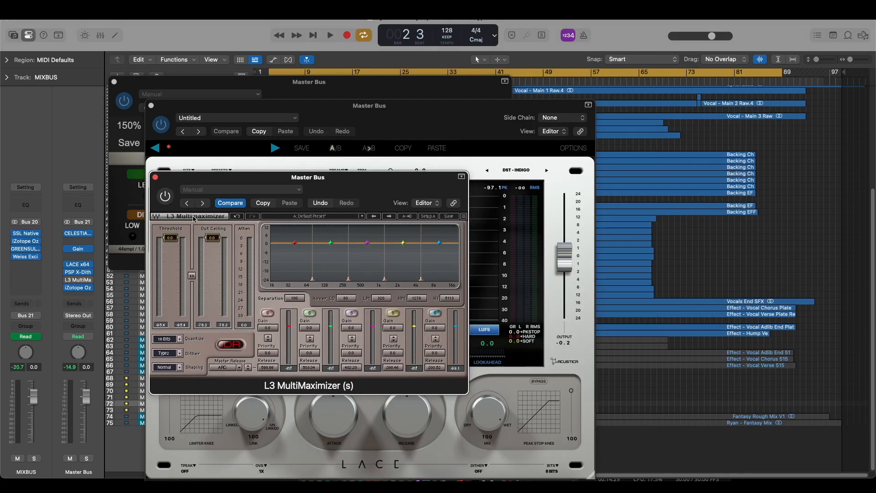
{"action": "left_click", "coordinate": [156, 178]}
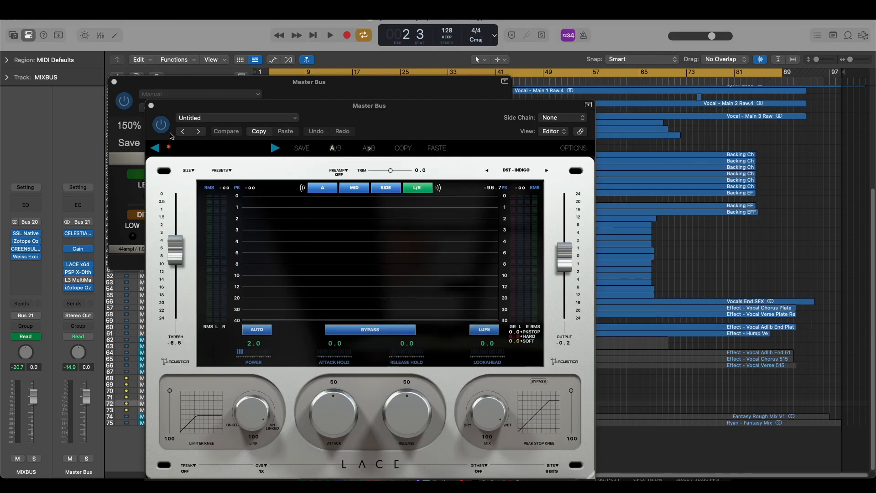
{"action": "left_click", "coordinate": [151, 105]}
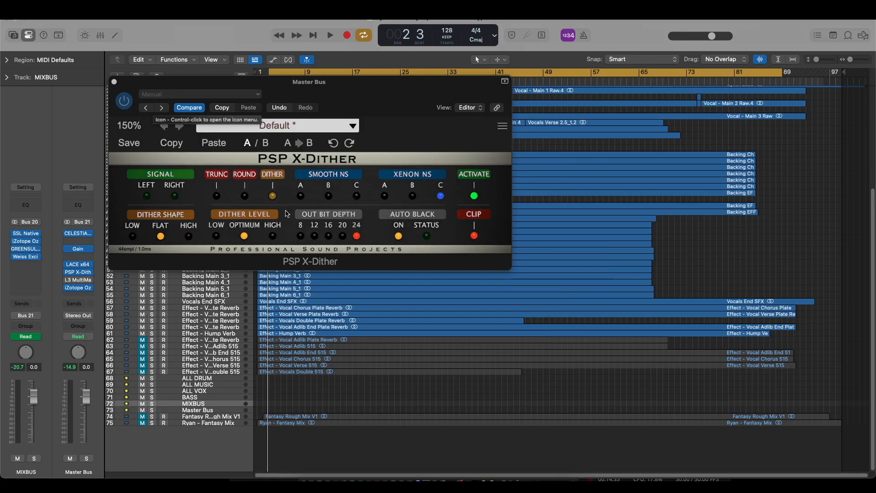